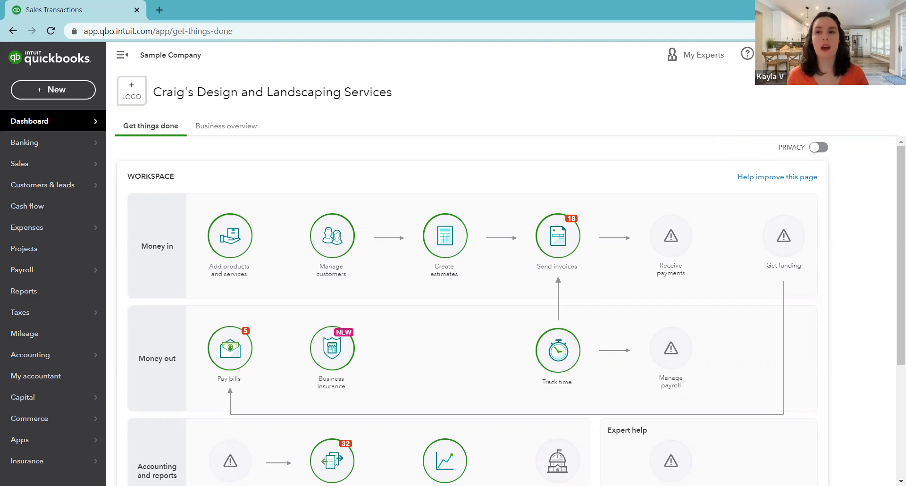
- Turn on Progress Invoicing in the company's Sales settings, save the change and close the settings
click(765, 55)
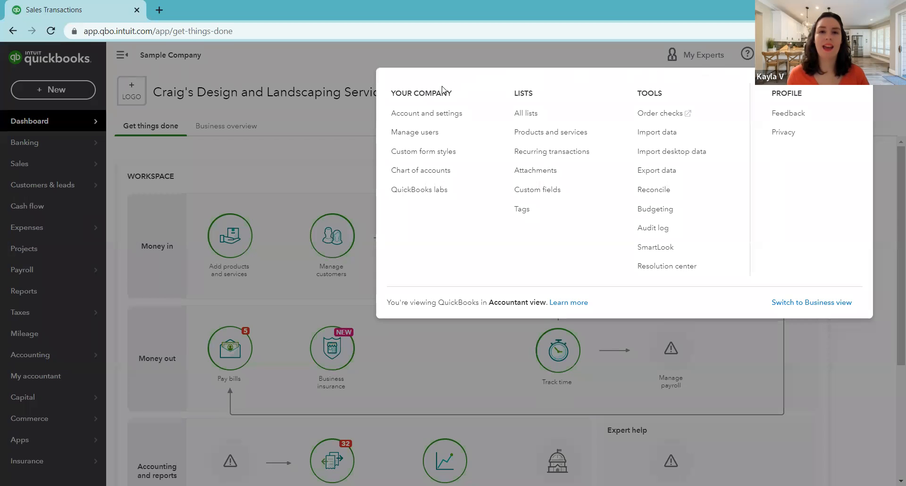
click(447, 112)
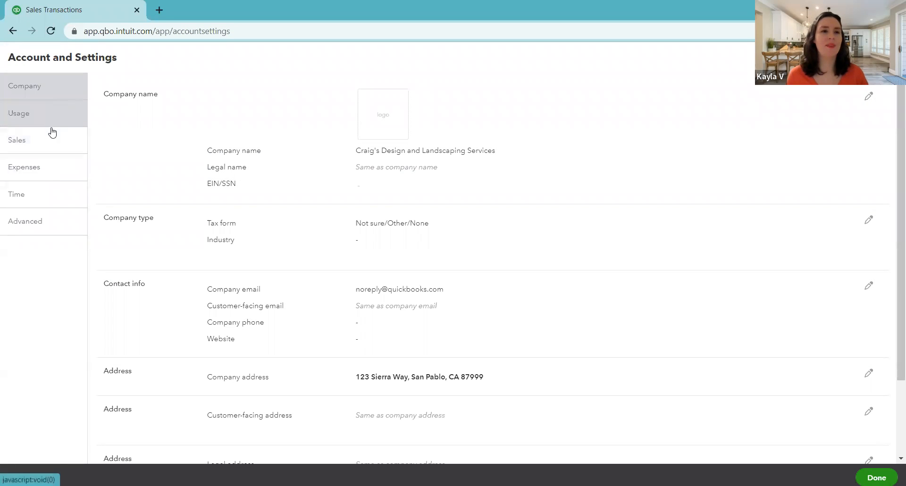
click(30, 144)
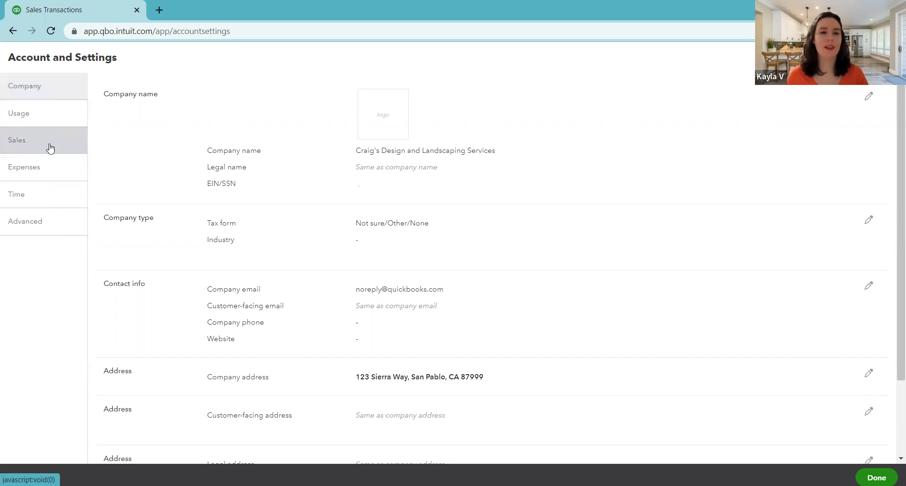
scroll(175, 251, down, 4)
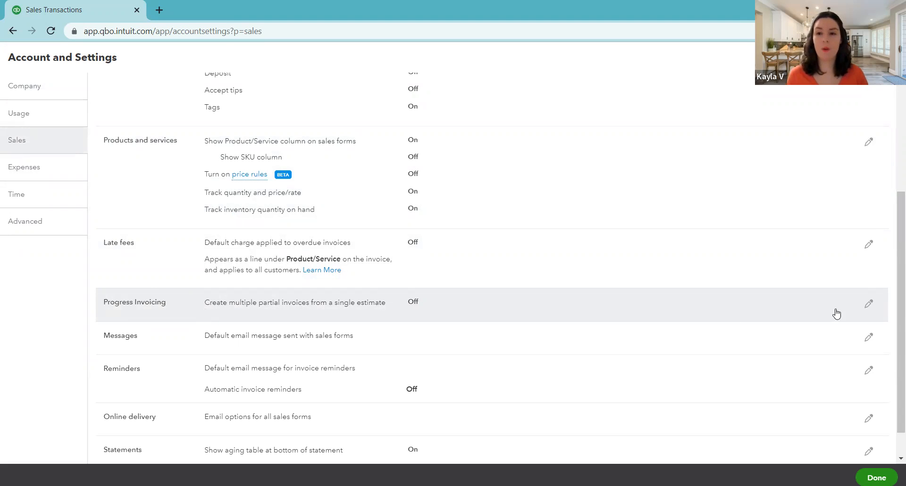
click(868, 307)
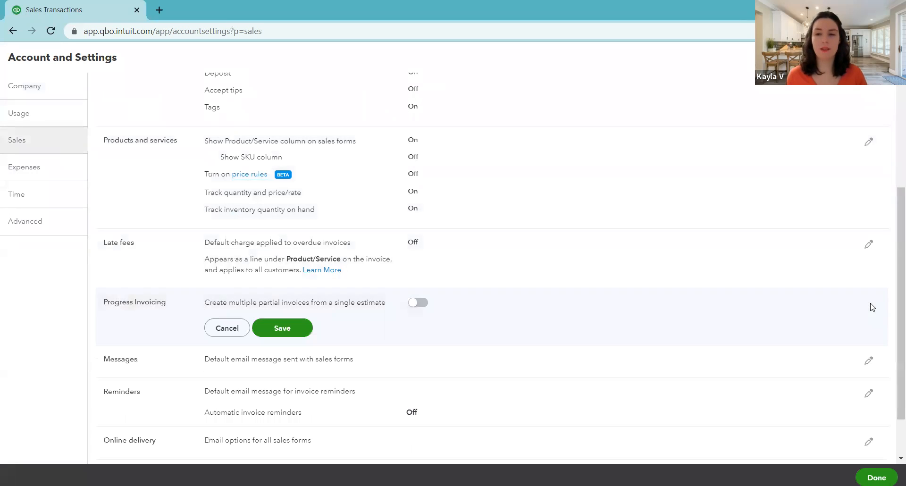
click(423, 308)
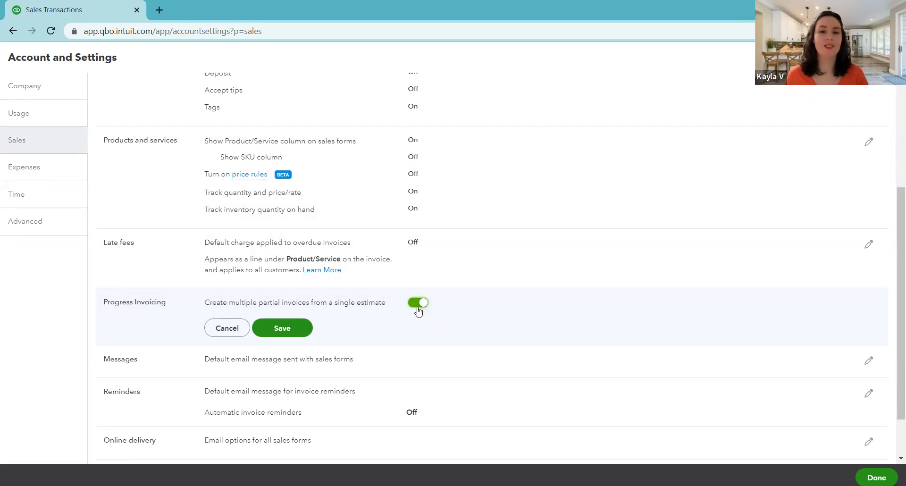
click(295, 327)
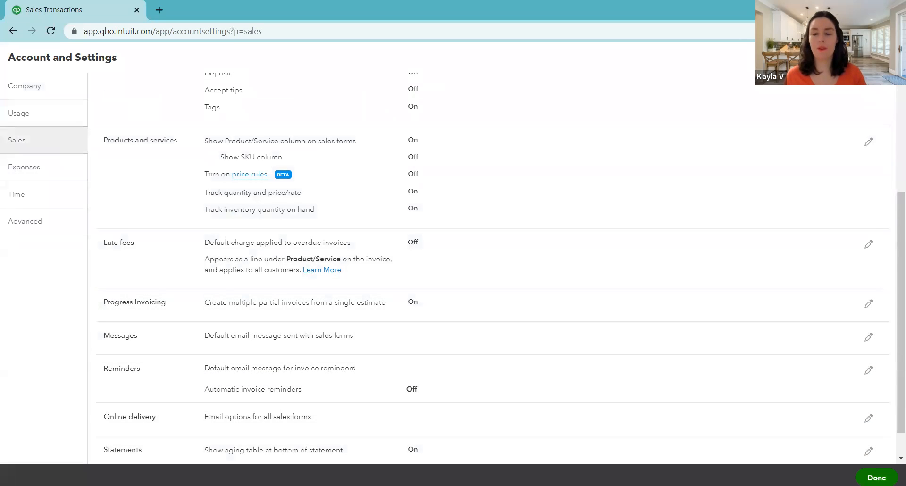
click(875, 477)
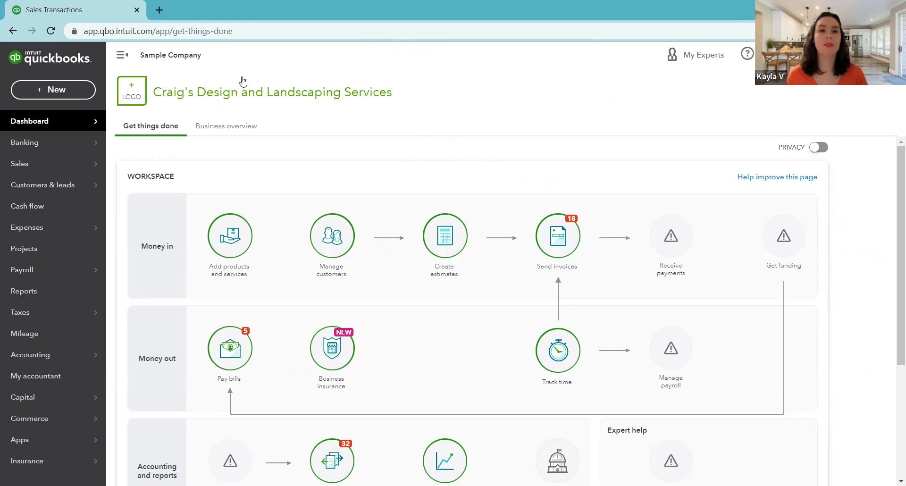
- Start a new estimate and choose the customer listed directly above Video Games by Dan
click(79, 89)
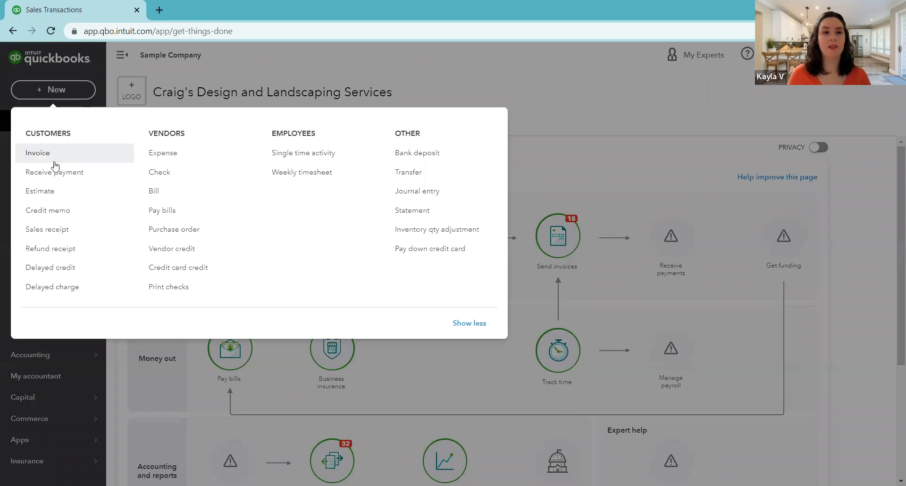
click(55, 193)
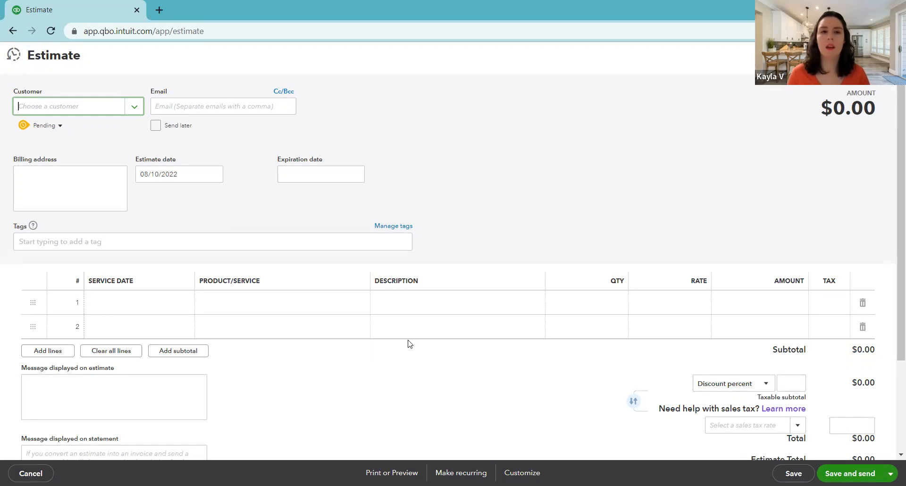
click(344, 217)
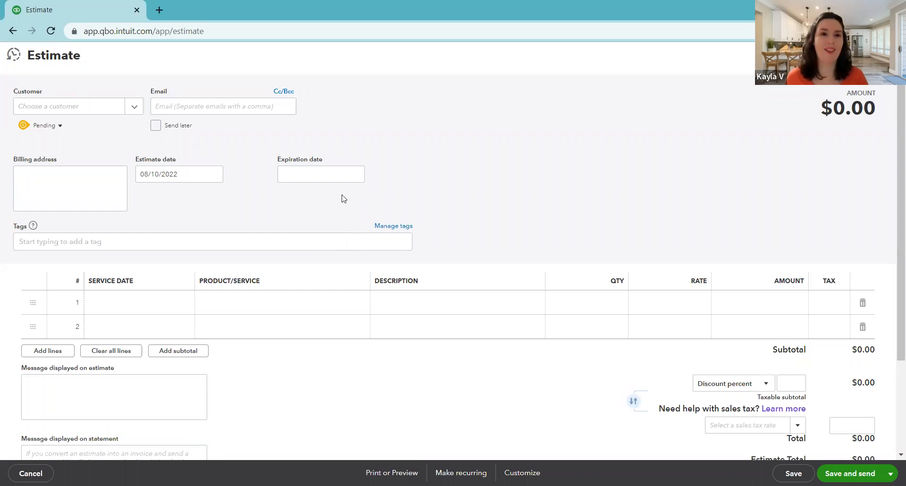
click(136, 108)
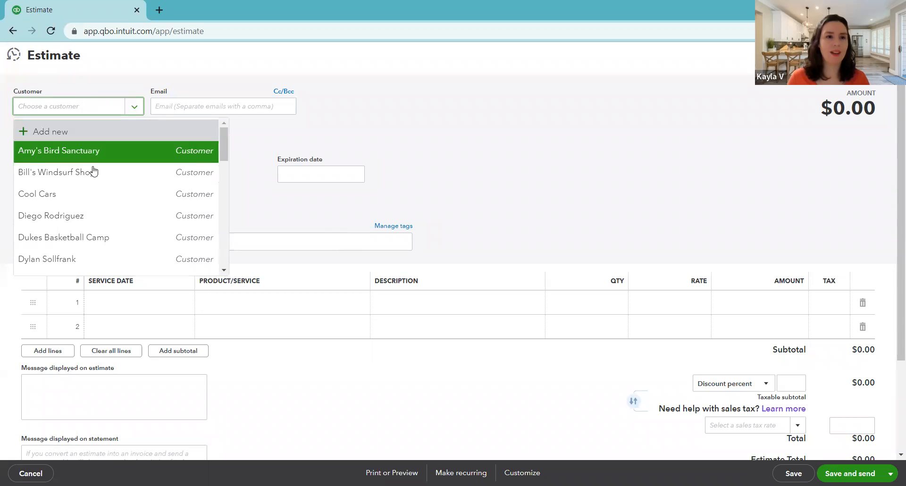
scroll(118, 217, down, 6)
scroll(83, 223, down, 5)
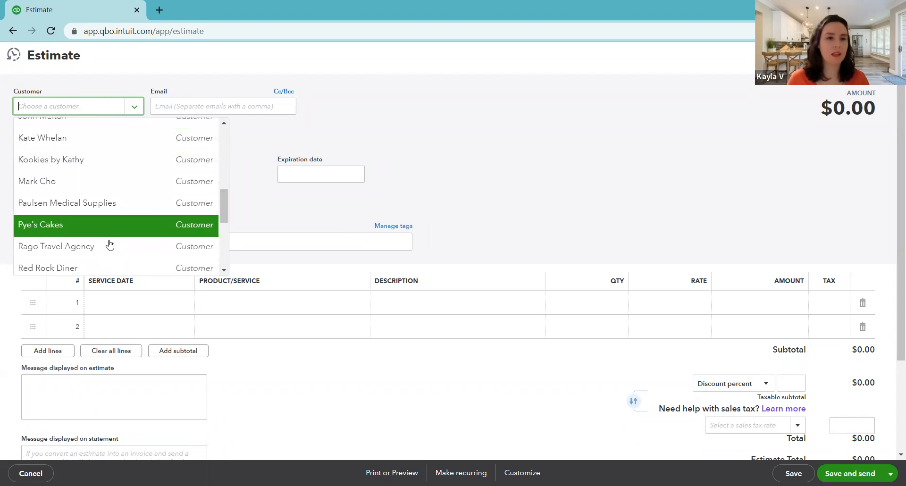
scroll(110, 243, down, 5)
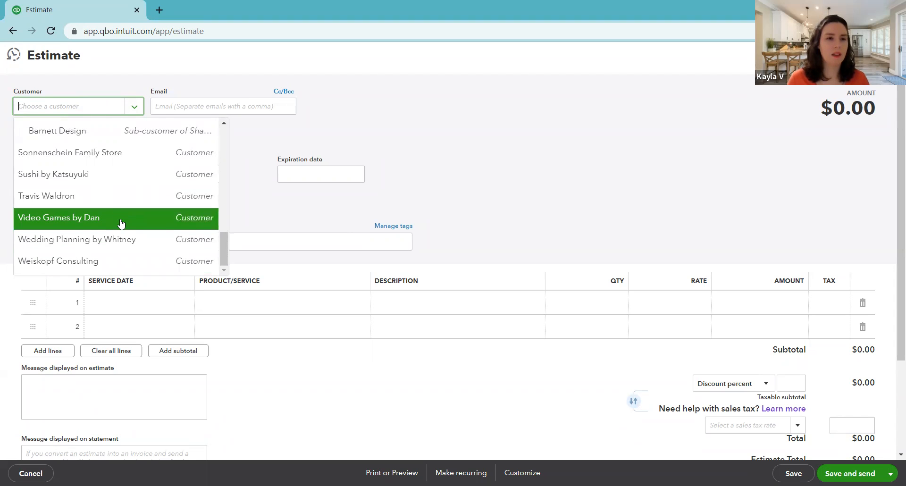
click(119, 198)
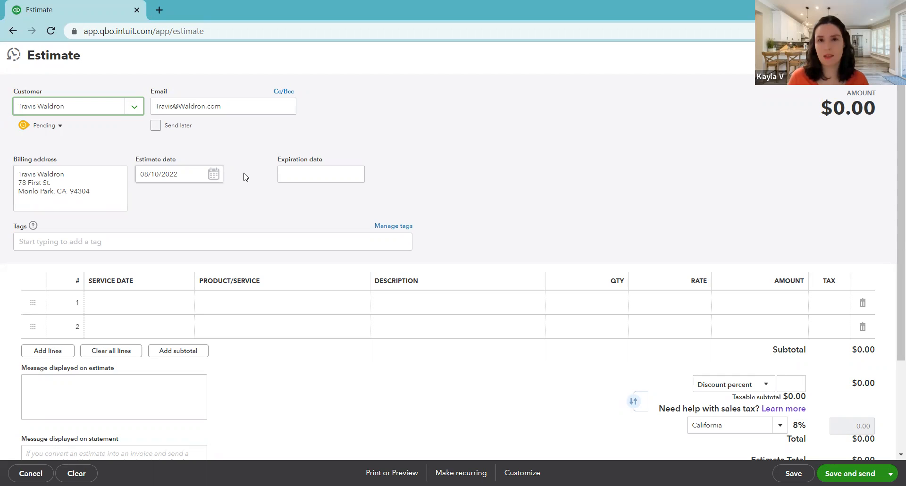
click(214, 174)
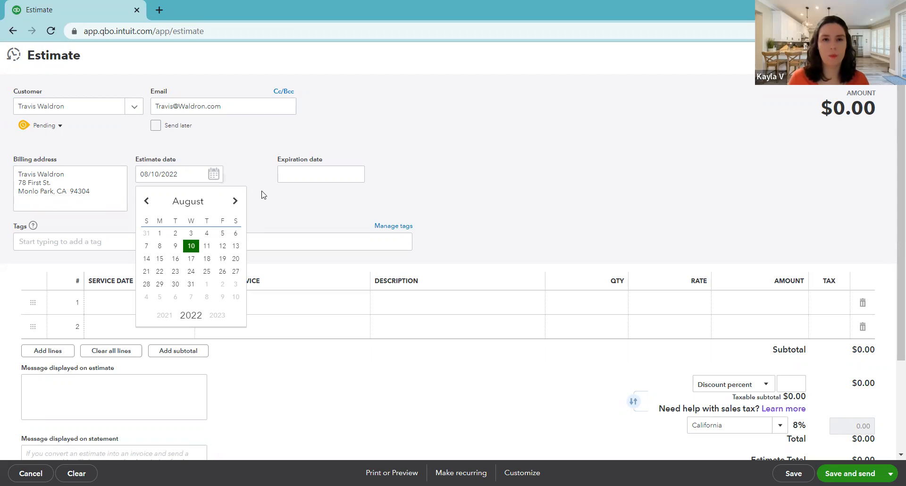
click(297, 174)
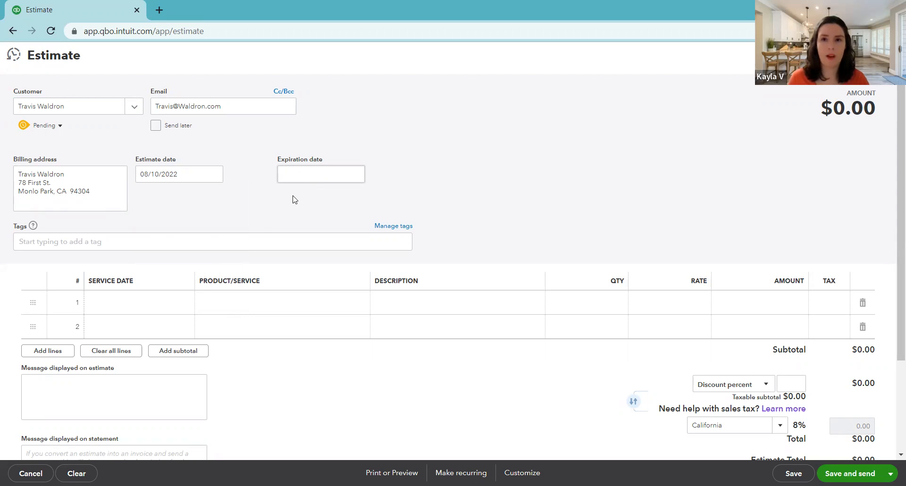
click(300, 310)
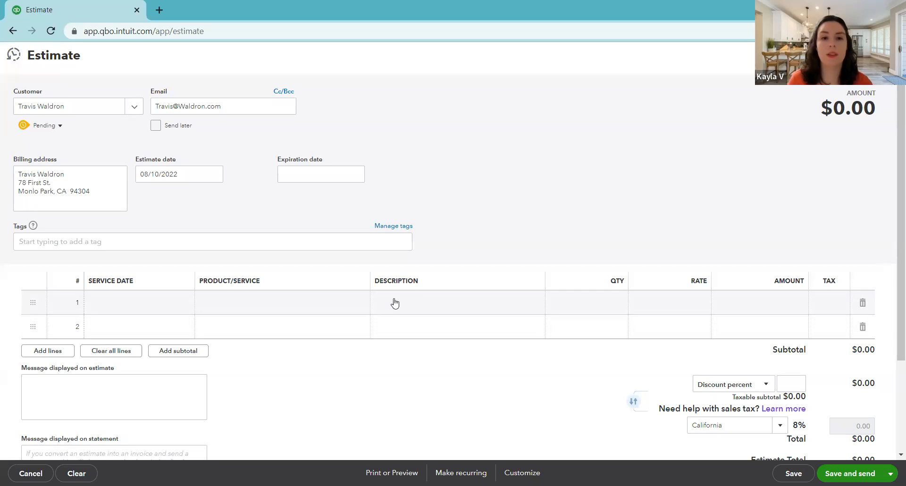
- Add the Design service (Custom Design) as the first line of the estimate
click(343, 302)
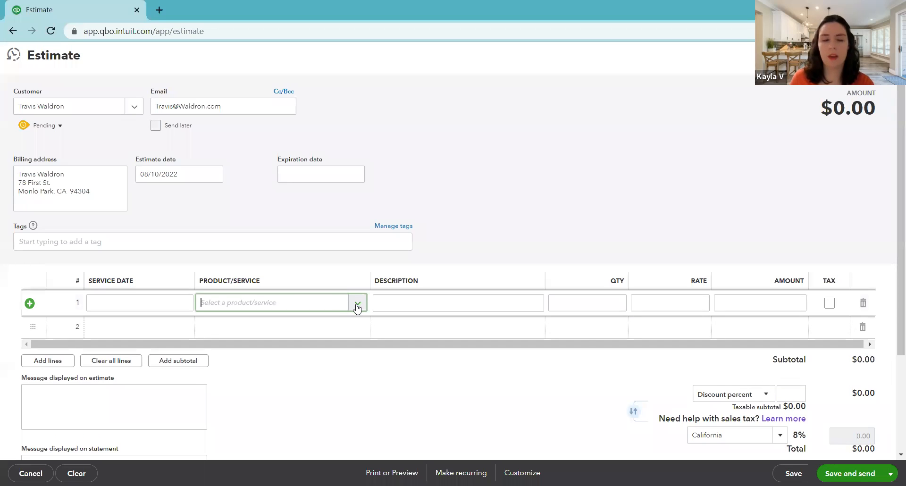
click(357, 303)
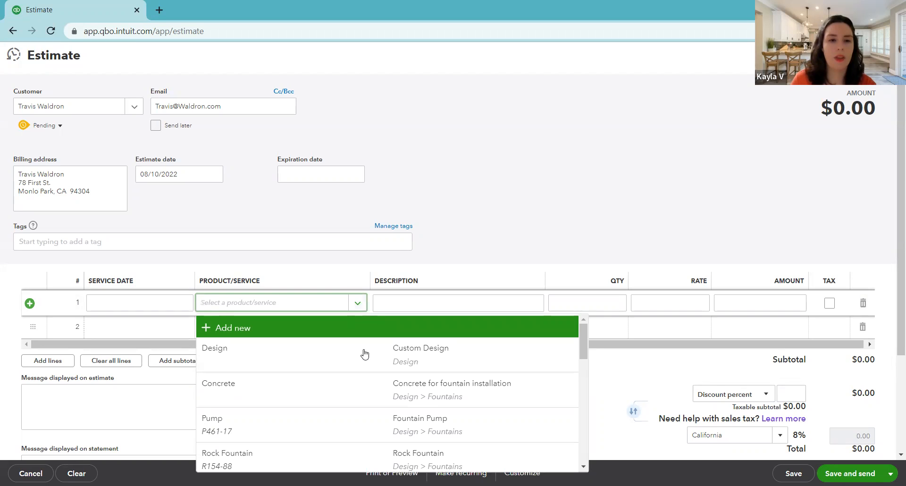
click(361, 336)
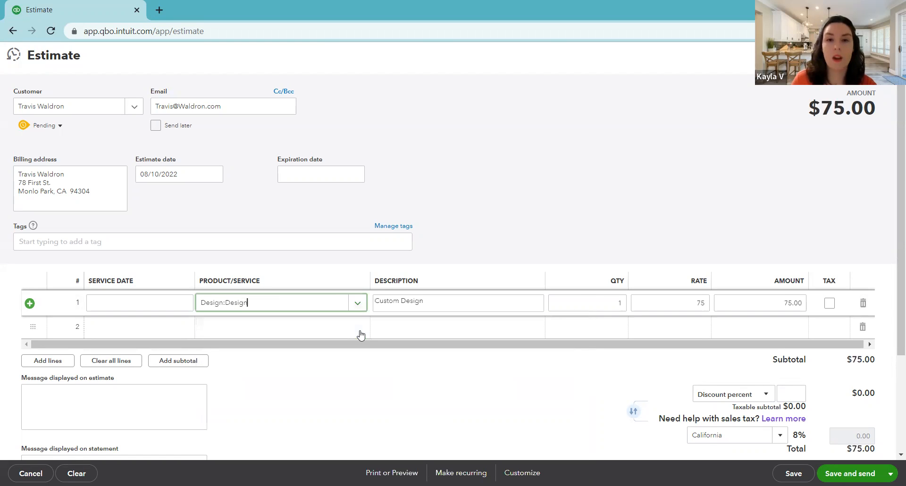
- Add the Lighting product (Garden Lighting) as the second line of the estimate
click(373, 315)
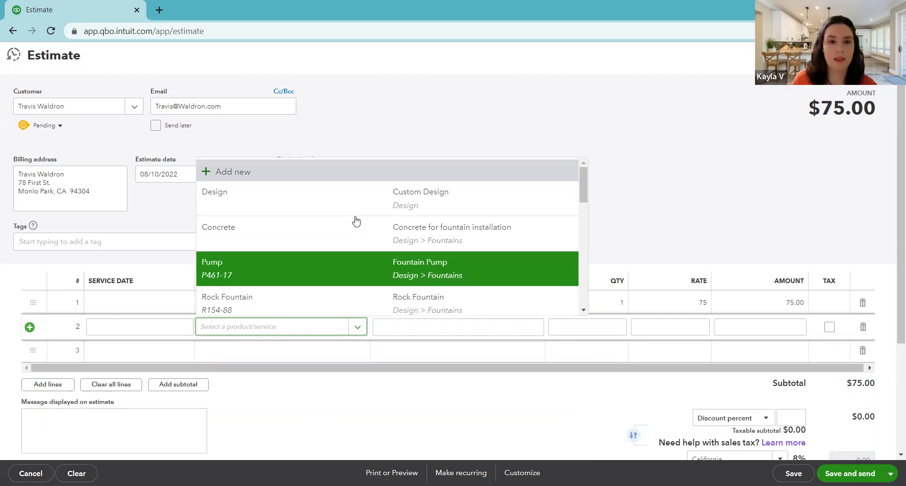
click(386, 314)
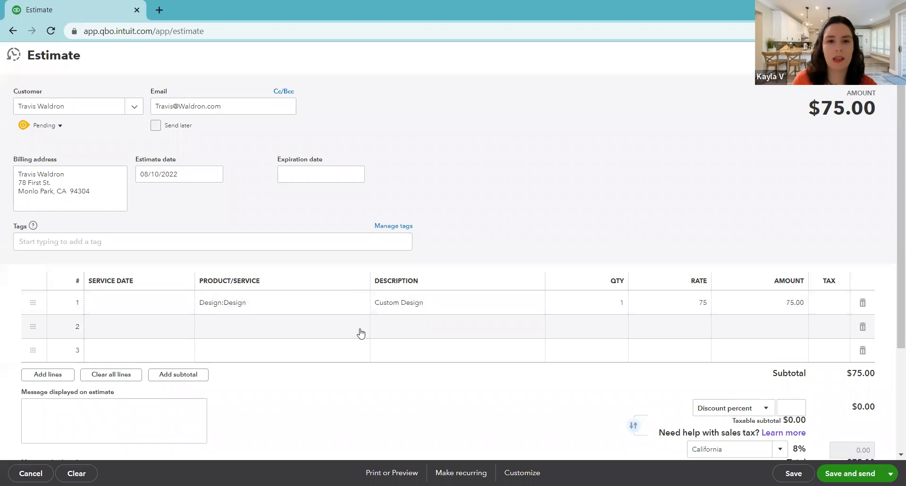
click(359, 331)
scroll(351, 235, down, 3)
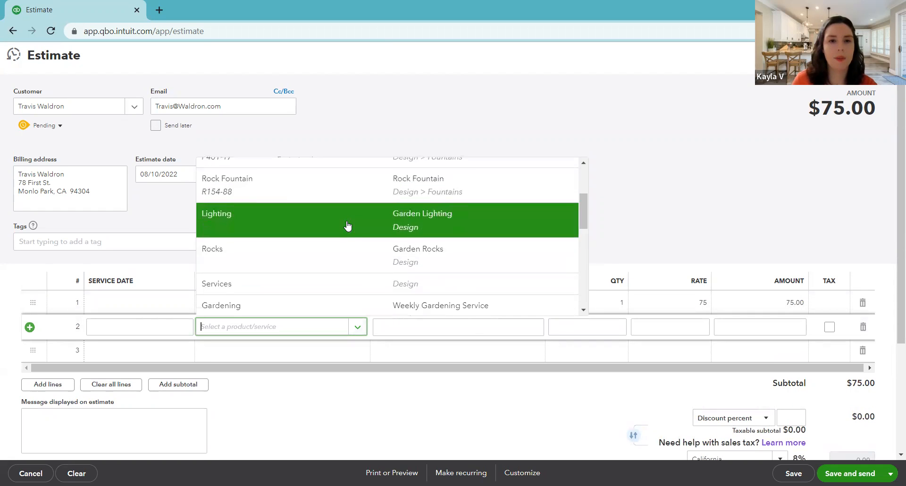
click(347, 225)
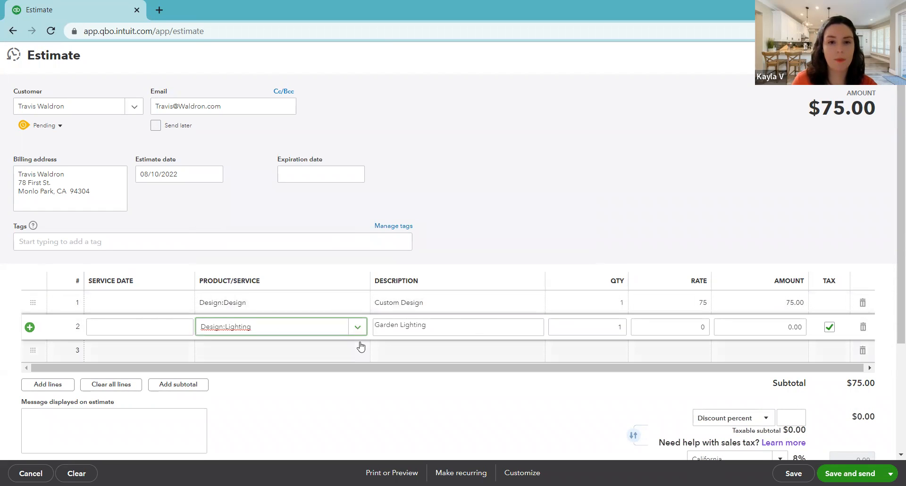
- Add the Installation service (Installation of landscape design) as the third line of the estimate
click(358, 355)
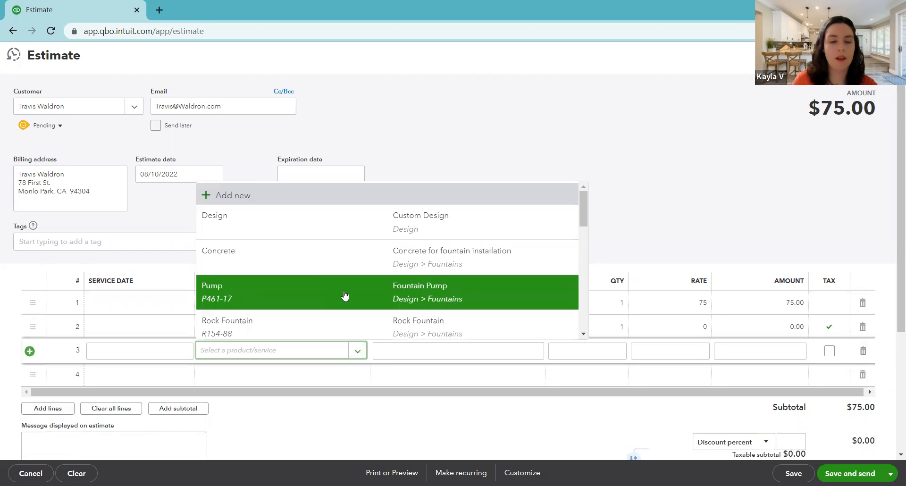
scroll(342, 283, down, 1)
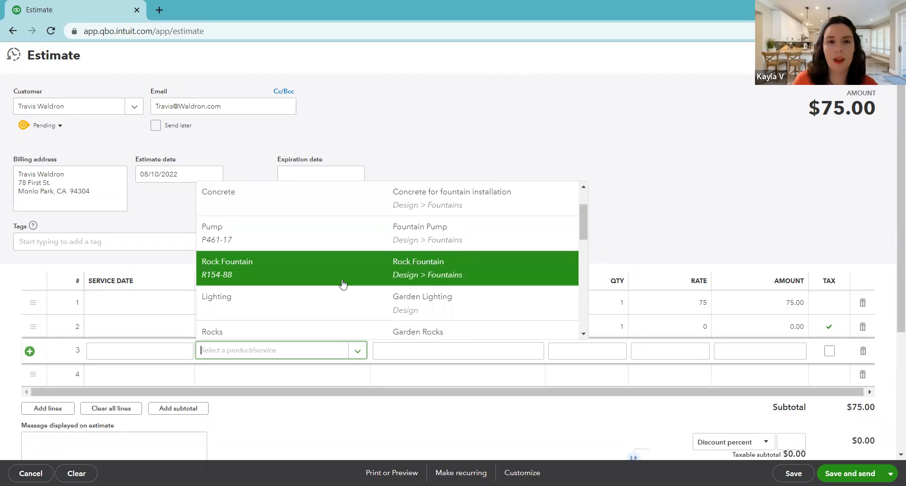
scroll(361, 278, down, 3)
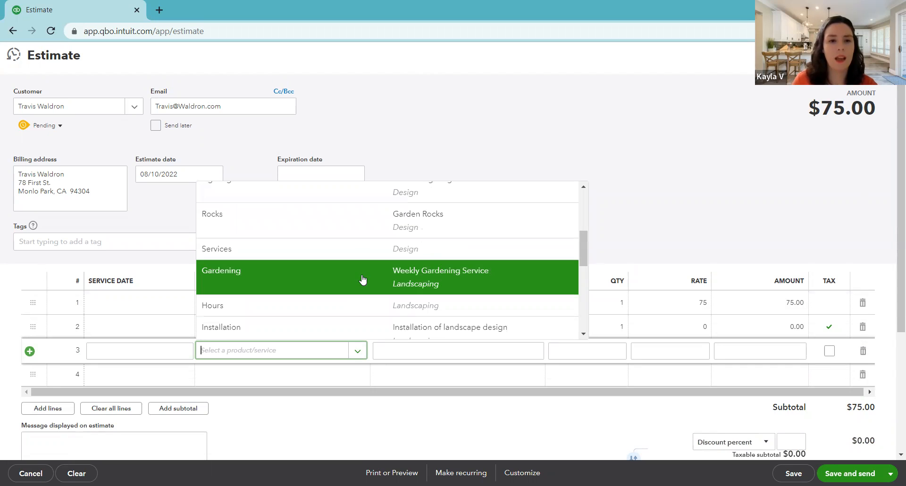
click(349, 327)
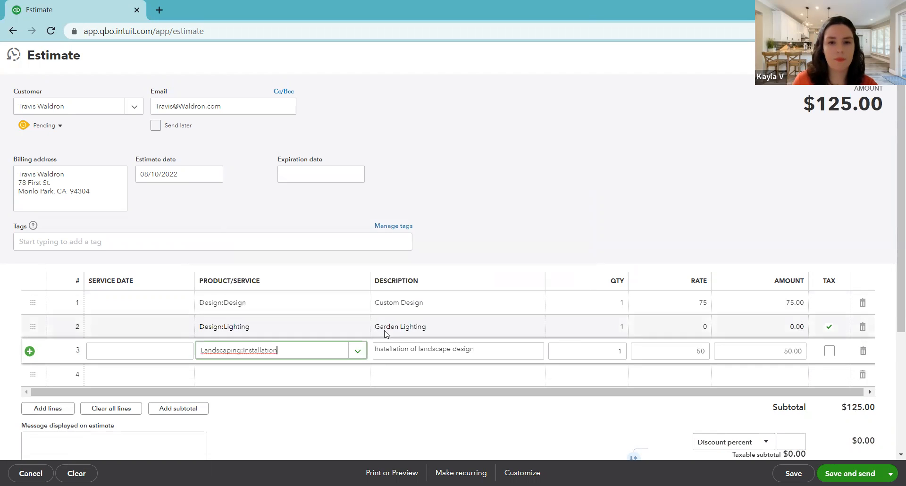
click(423, 424)
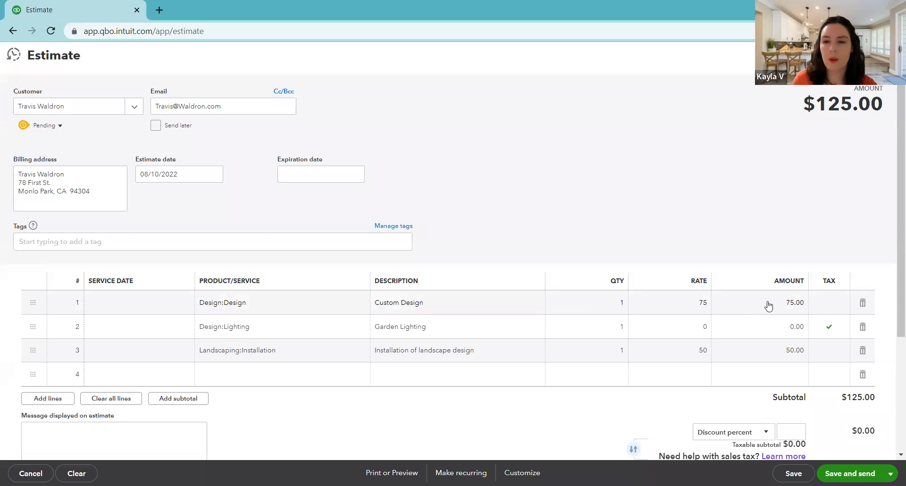
- Set the amount of the Custom Design line to 100000
click(739, 300)
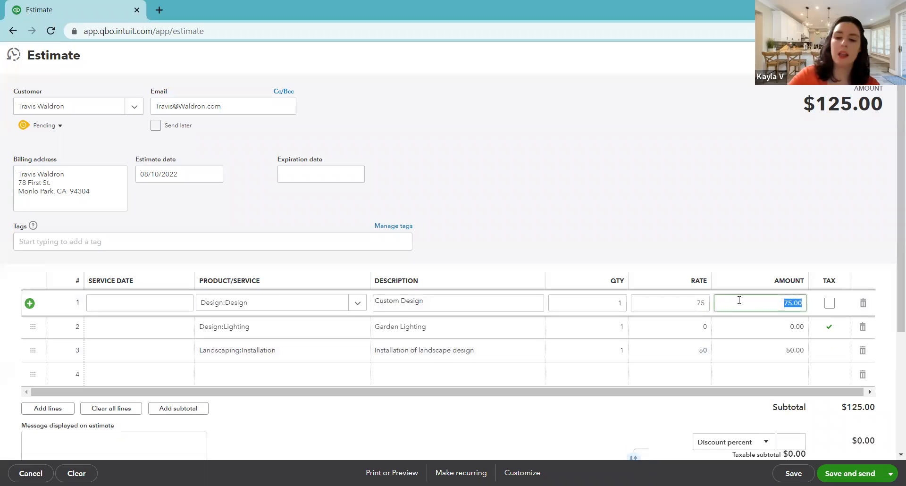
text(10)
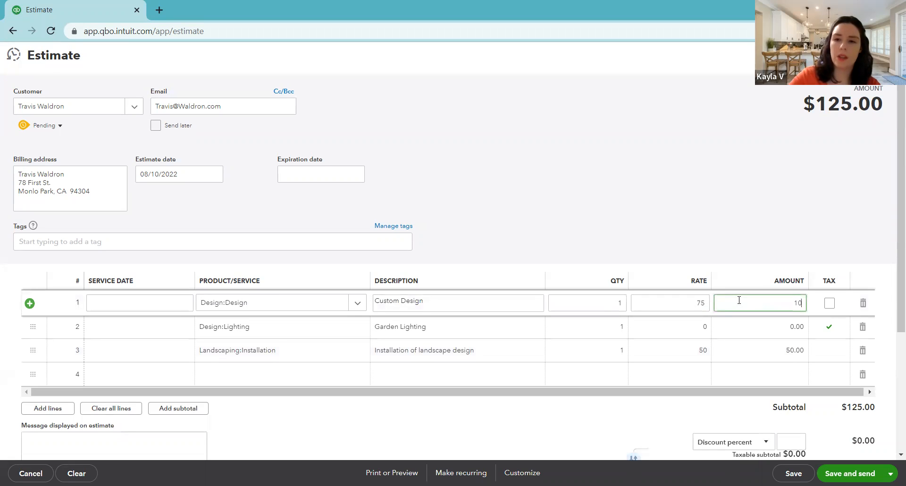
text(0000)
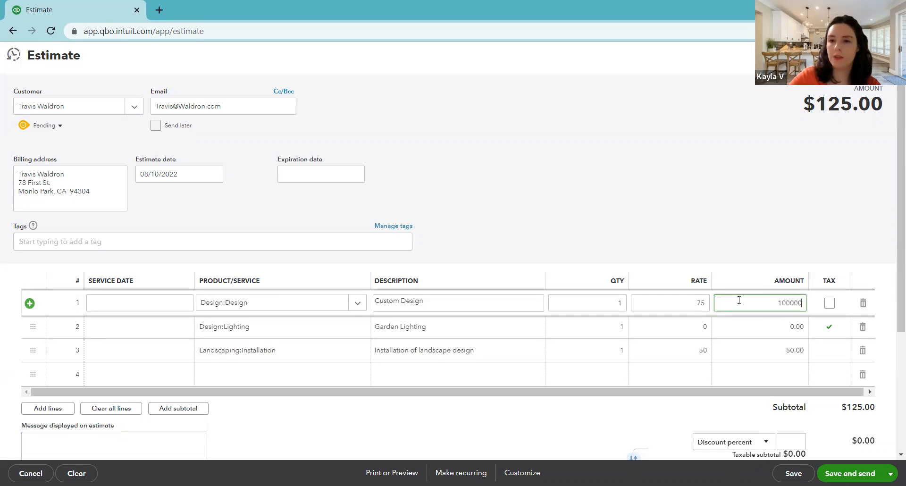
click(681, 243)
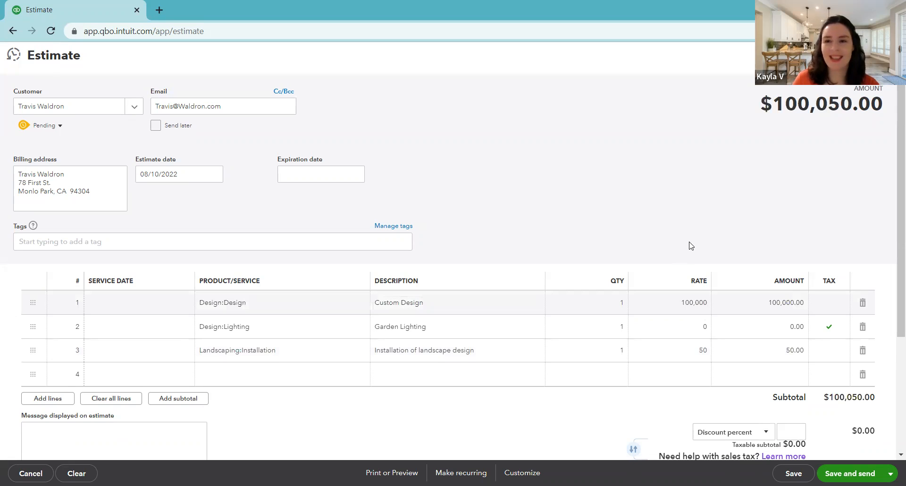
- Set the amount of the Garden Lighting line to 1000
click(769, 324)
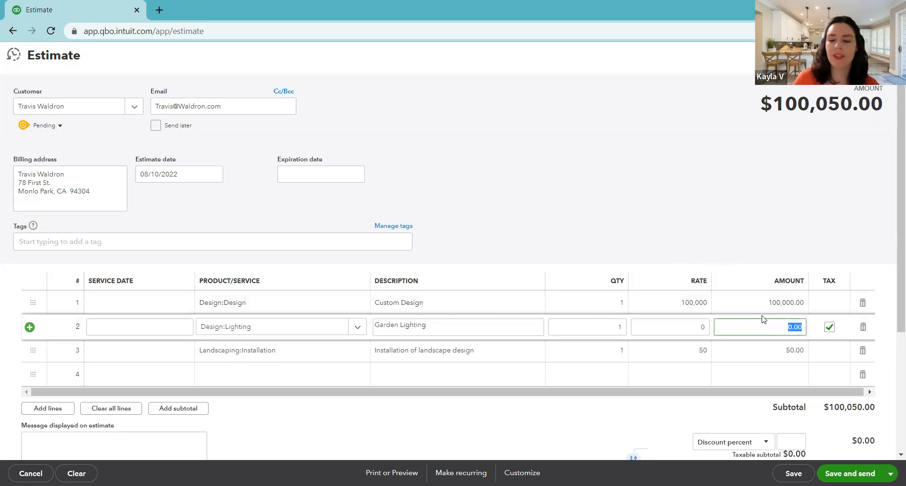
text(1000)
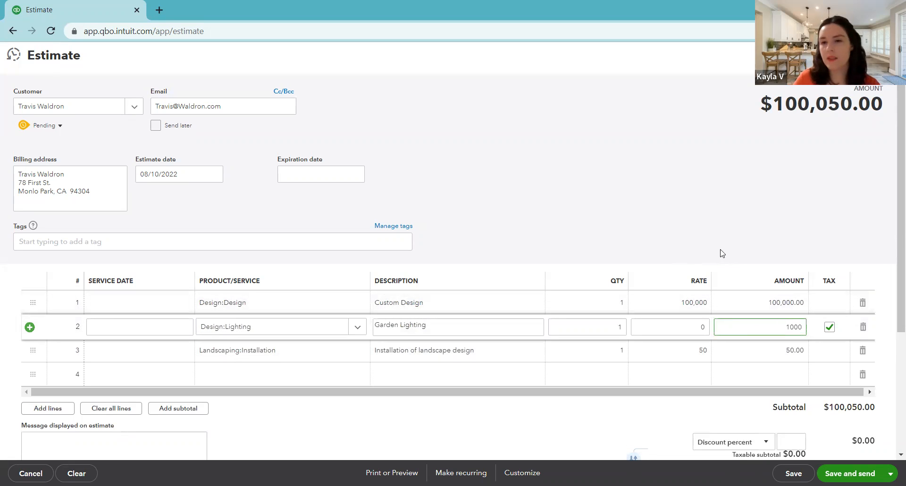
click(713, 235)
- Set the amount of the Installation of landscape design line to 30000
click(773, 352)
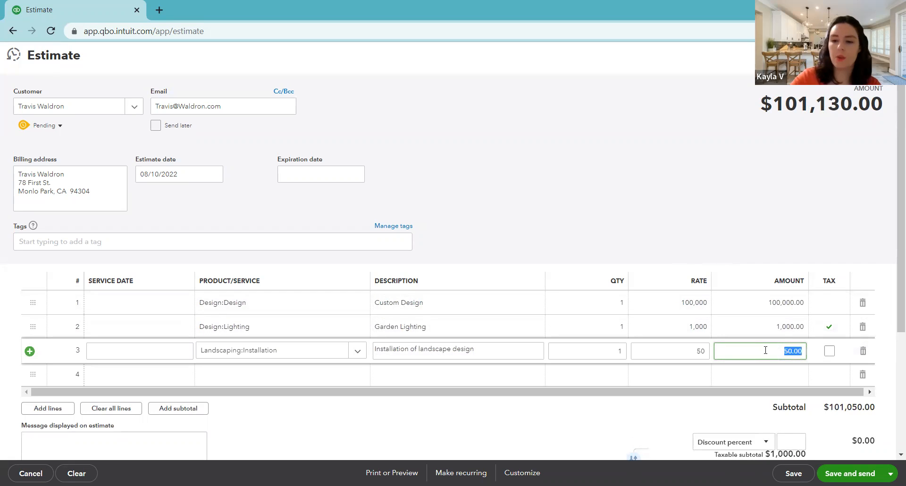
text(3)
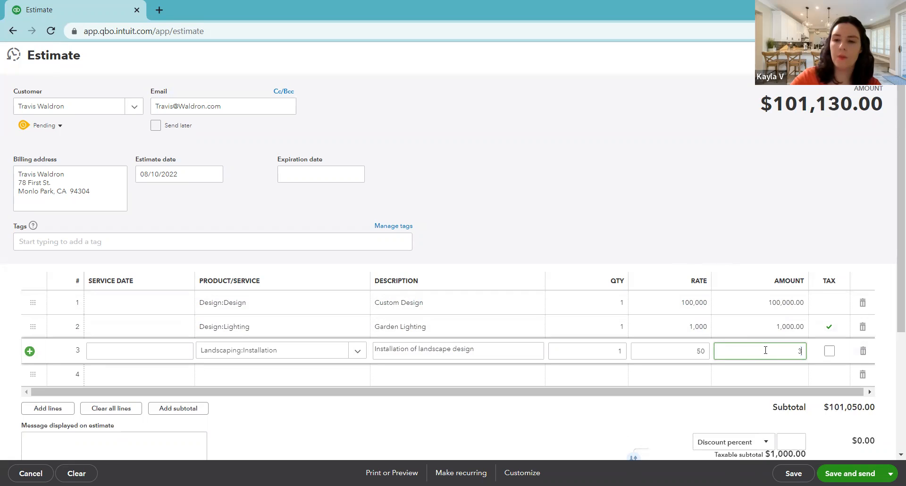
text(0000)
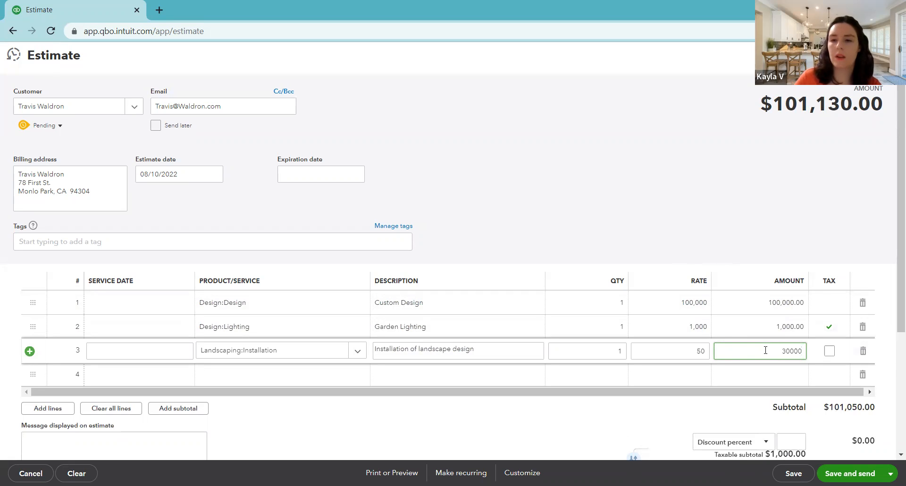
click(708, 215)
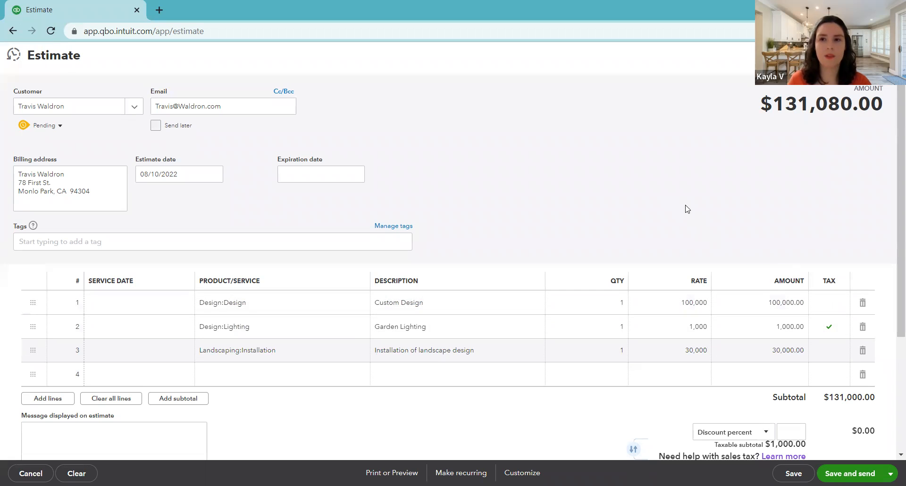
- Check the totals of the estimate and save it, keeping it open
scroll(566, 236, down, 1)
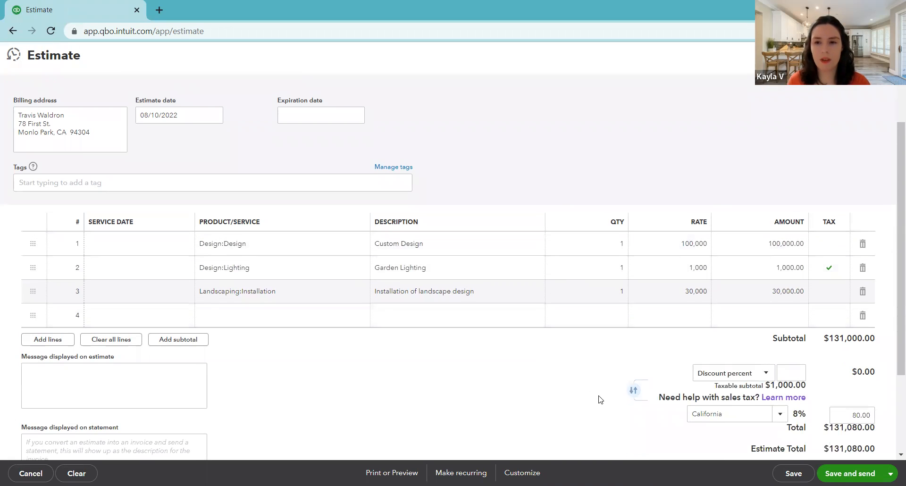
scroll(609, 404, down, 1)
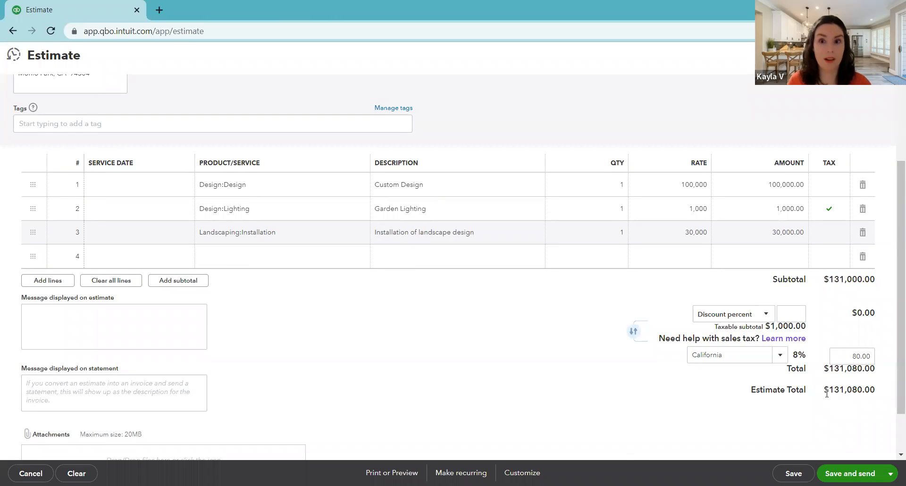
scroll(824, 396, up, 3)
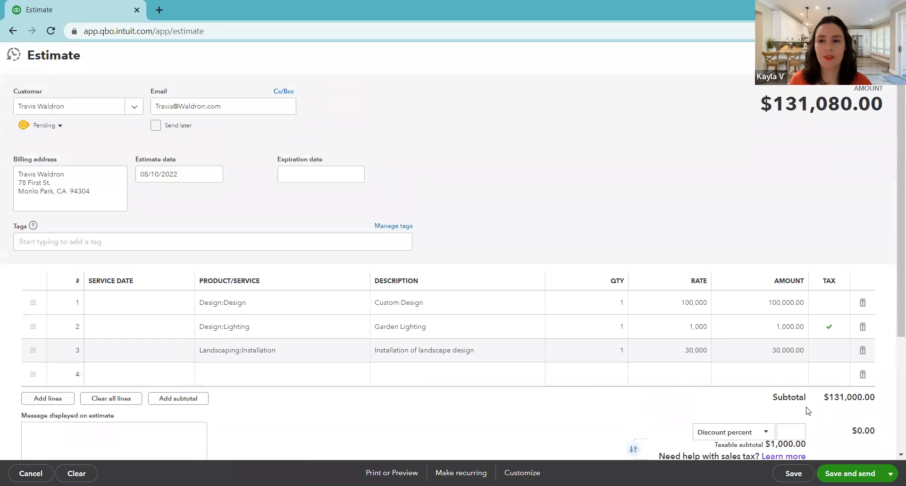
click(793, 473)
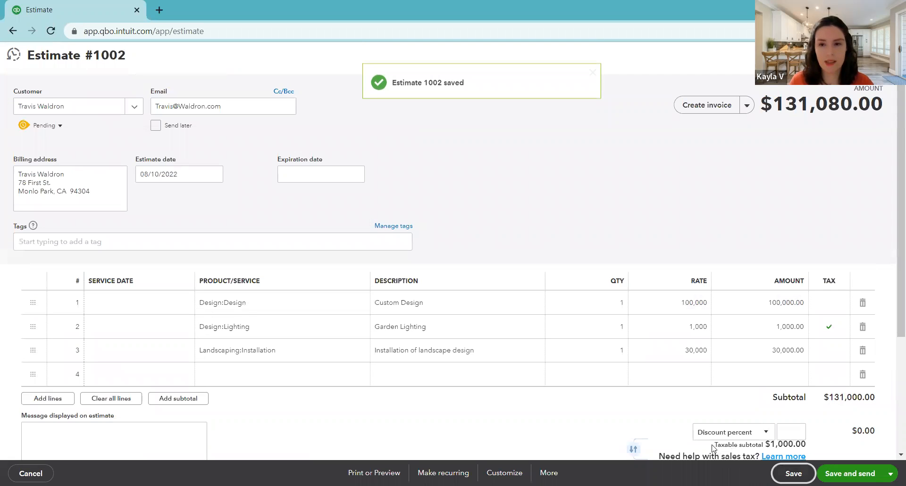
click(792, 473)
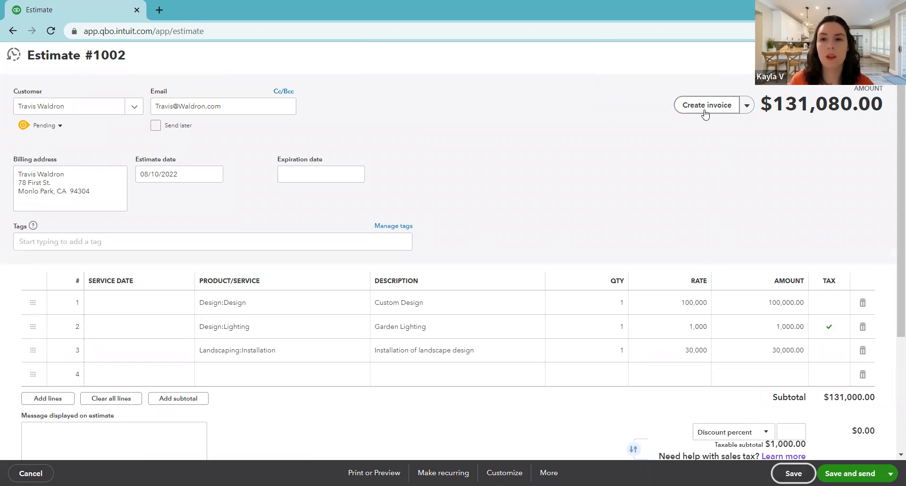
- Create an invoice from the saved estimate using a custom amount for each line
click(706, 111)
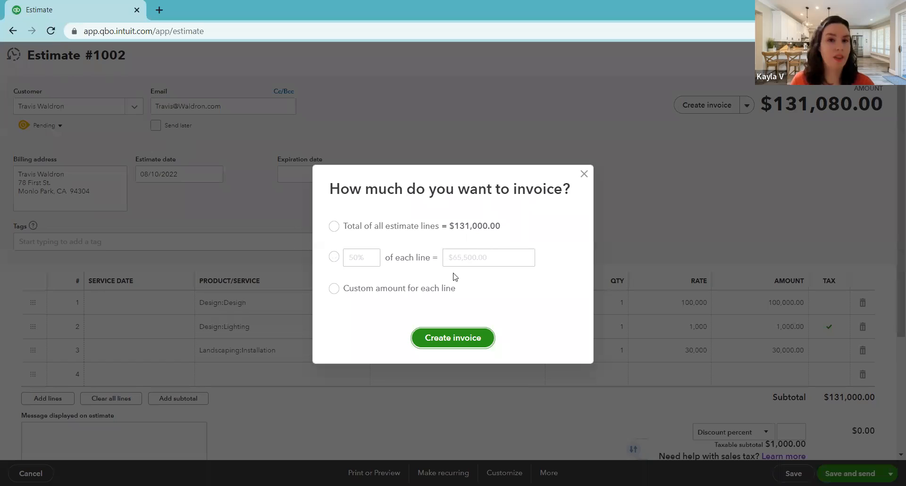
click(356, 287)
click(424, 257)
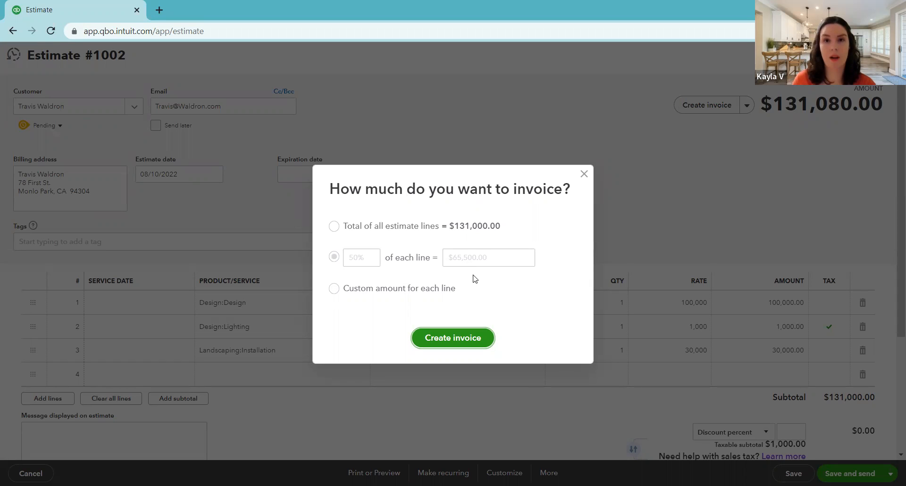
click(351, 288)
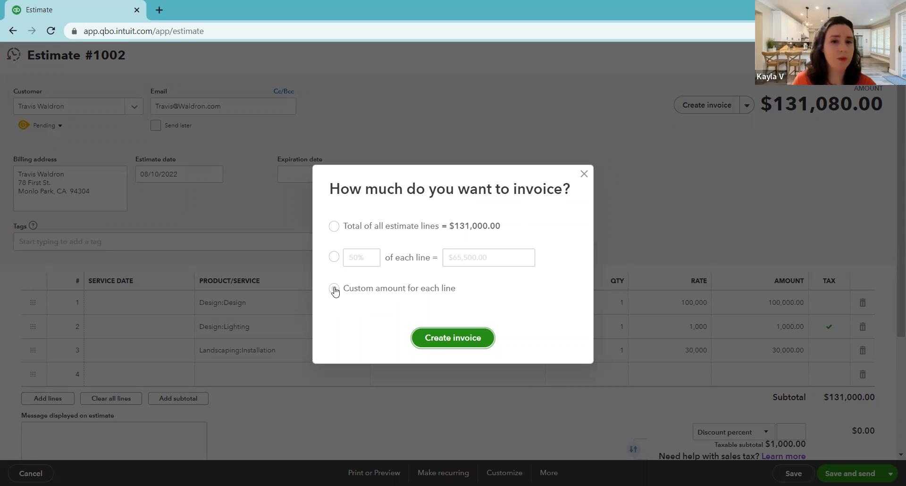
click(334, 290)
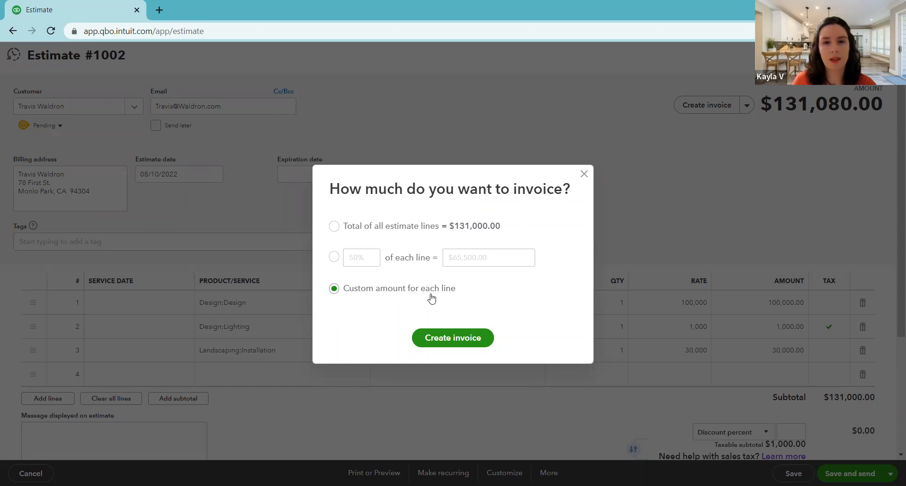
click(446, 338)
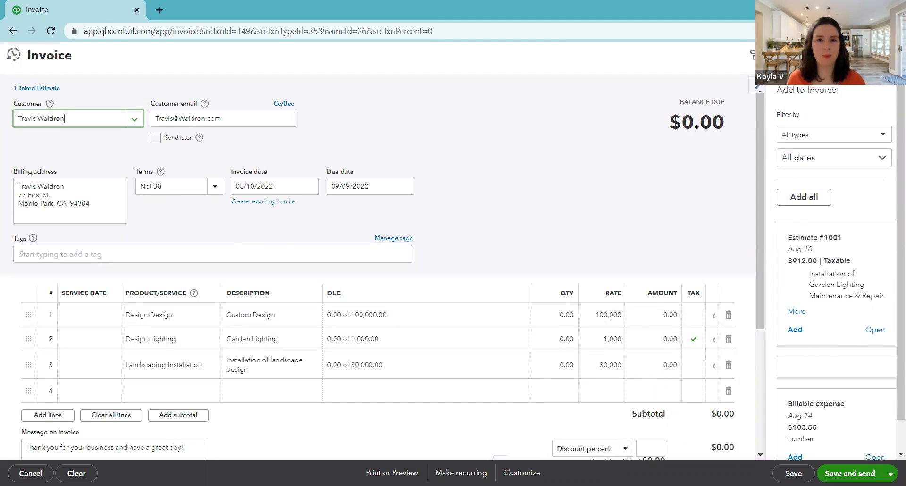
- Collapse the list of transactions to add to the invoice and set the invoice date to 08/15/2022
click(758, 88)
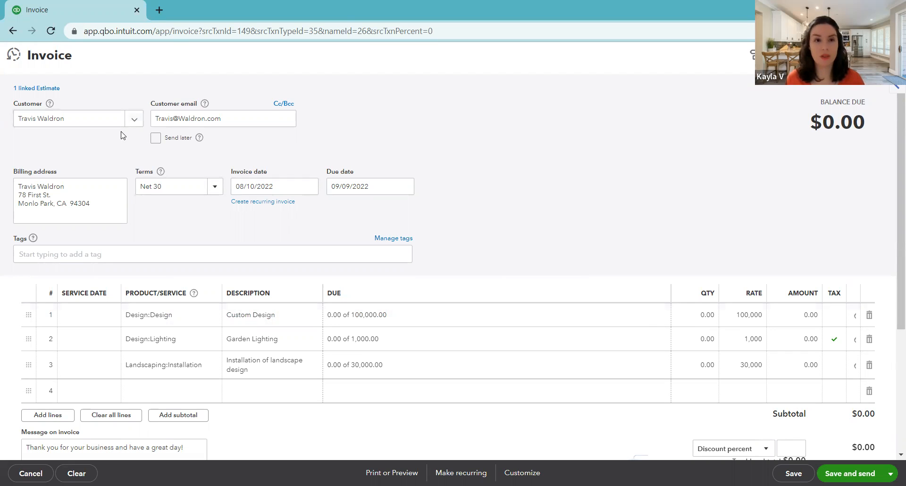
click(313, 189)
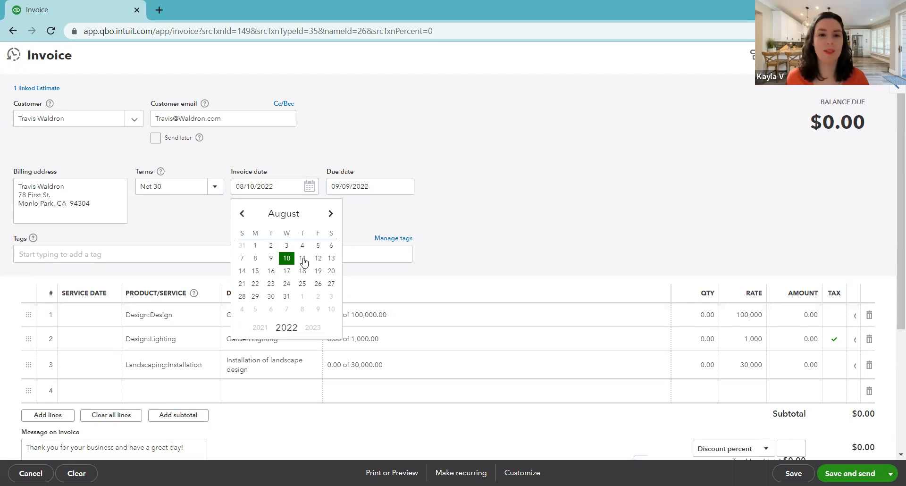
click(318, 258)
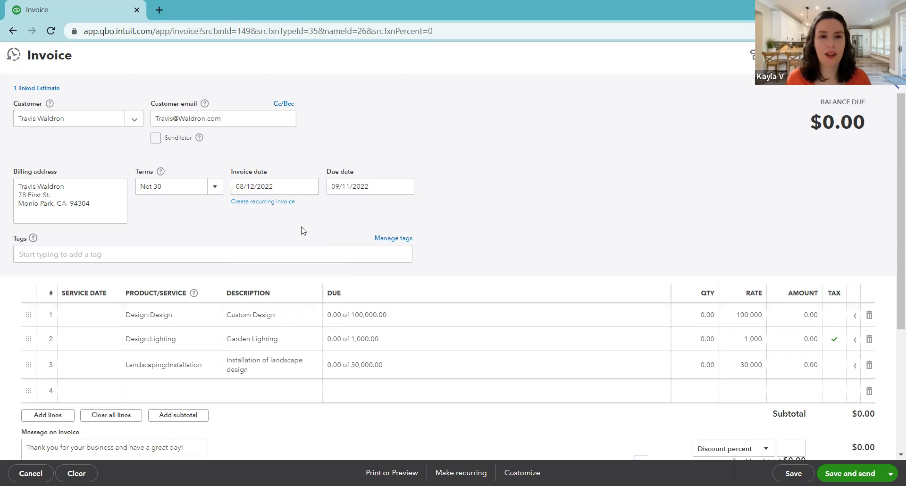
click(310, 189)
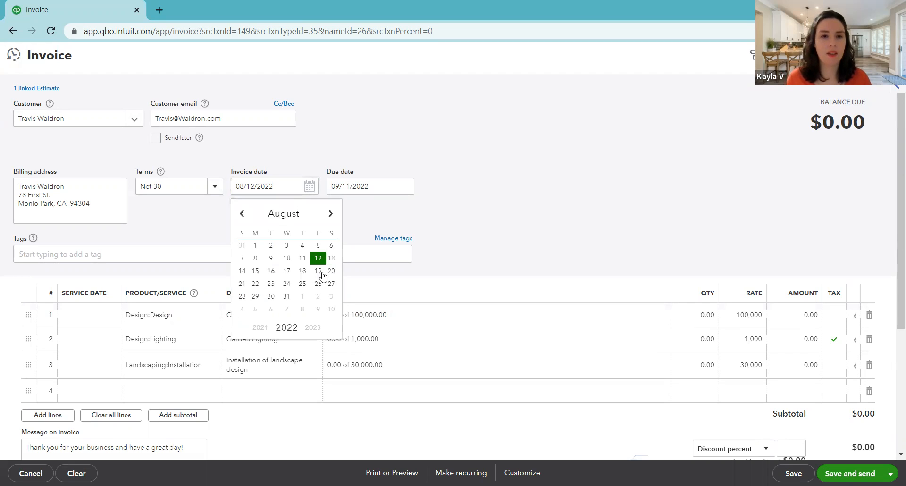
click(255, 271)
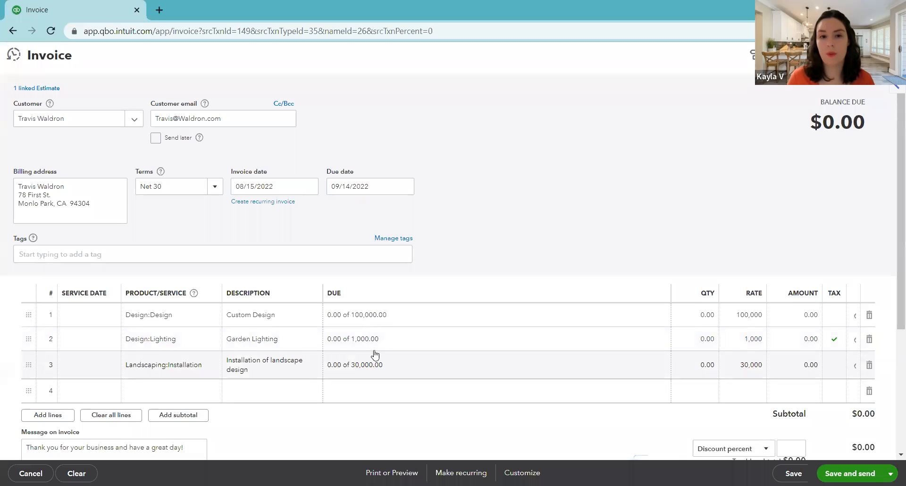
- Remove the Garden Lighting and Installation of landscape design lines from the invoice, keeping the estimate linked
click(869, 339)
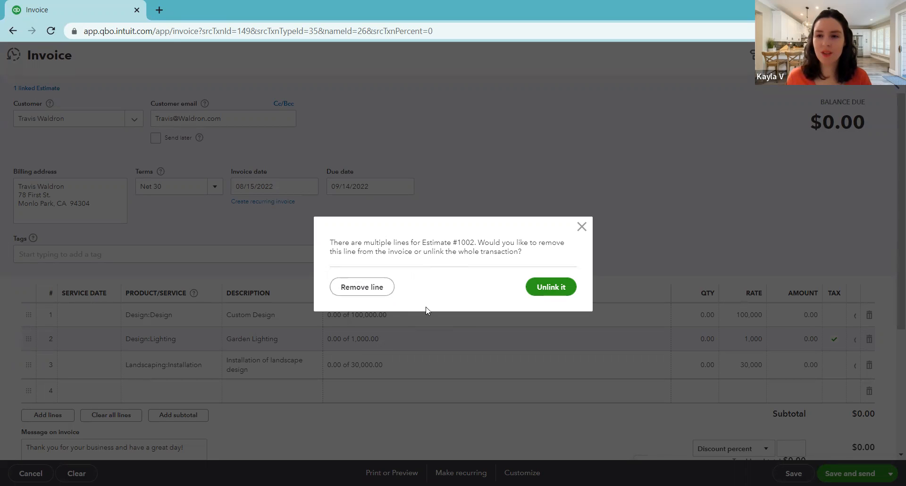
click(367, 293)
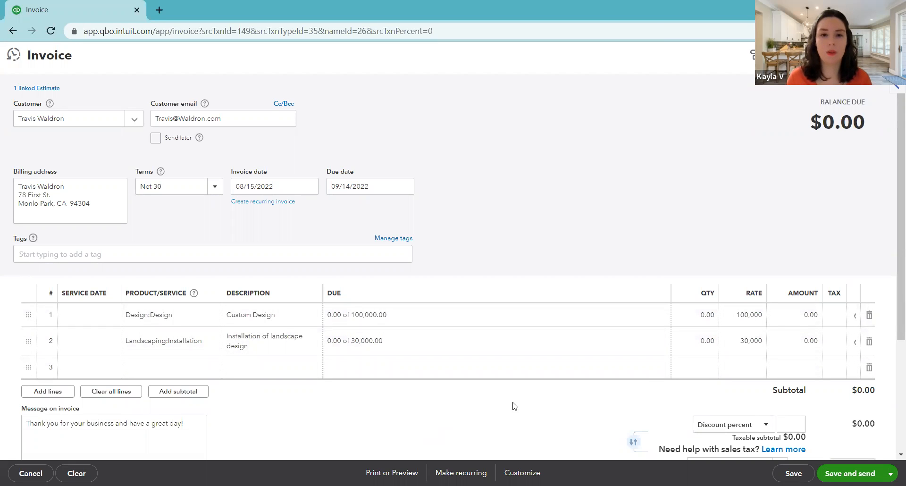
click(869, 342)
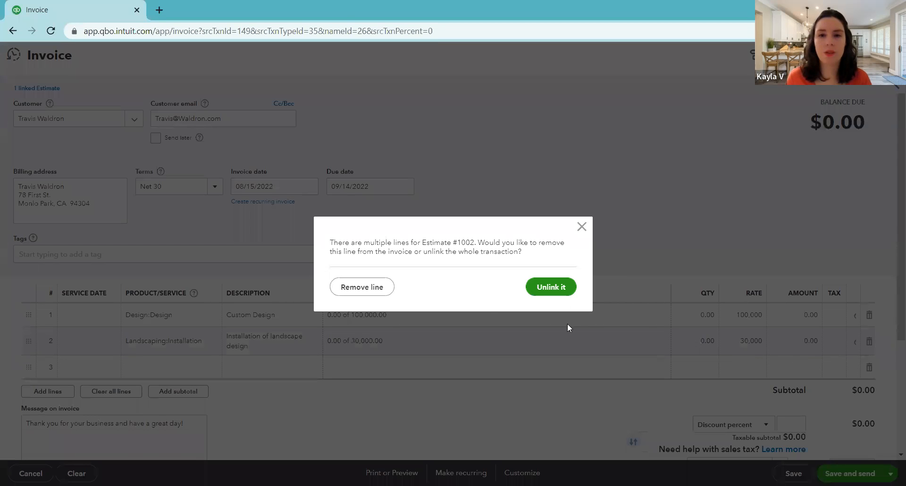
click(375, 288)
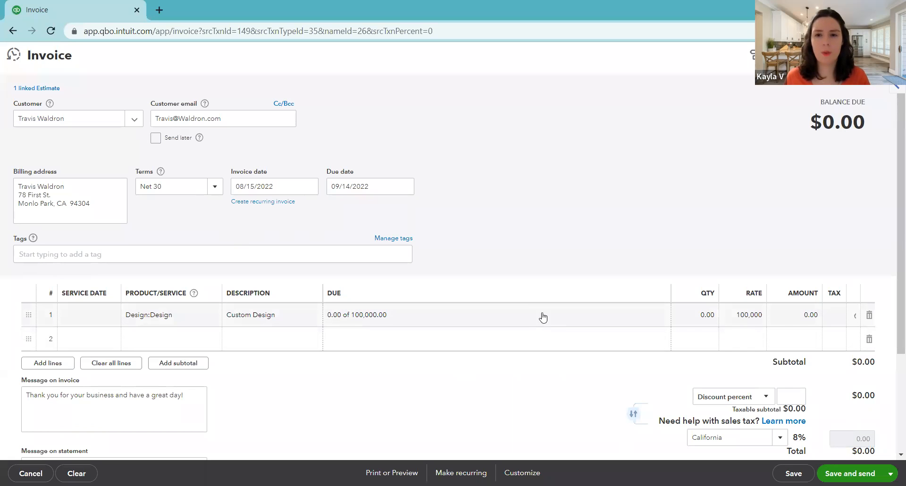
- Set the amount due on the invoice's Custom Design line to 50000 of the estimated 100000
click(333, 320)
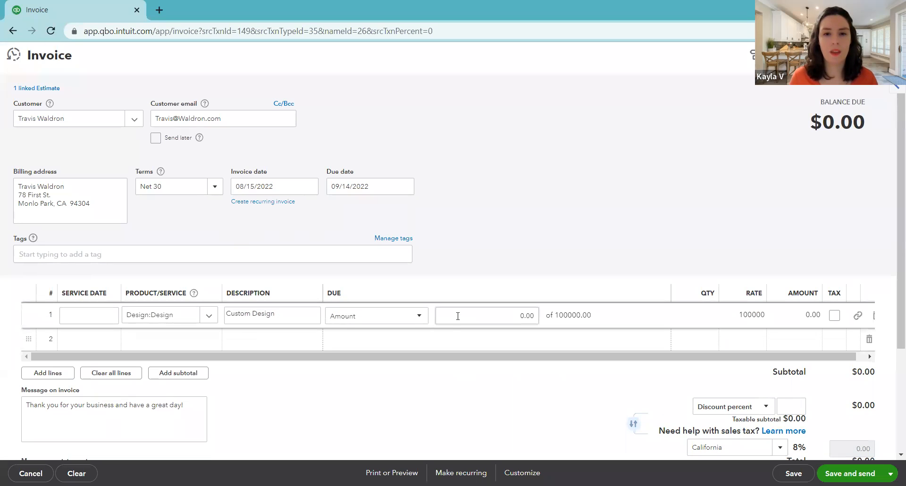
click(507, 309)
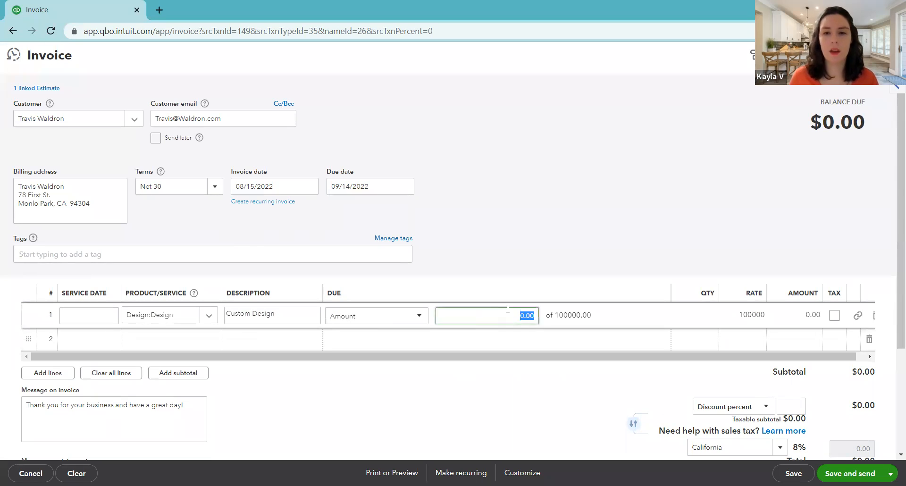
text(50)
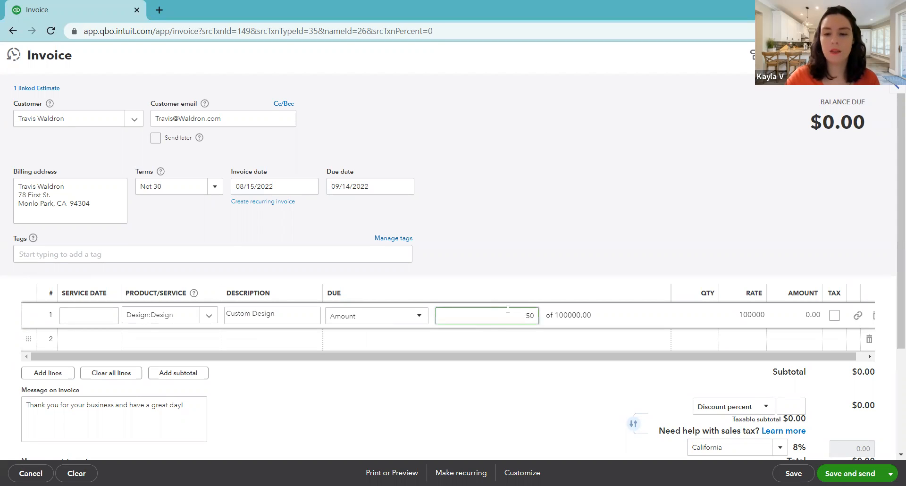
click(525, 256)
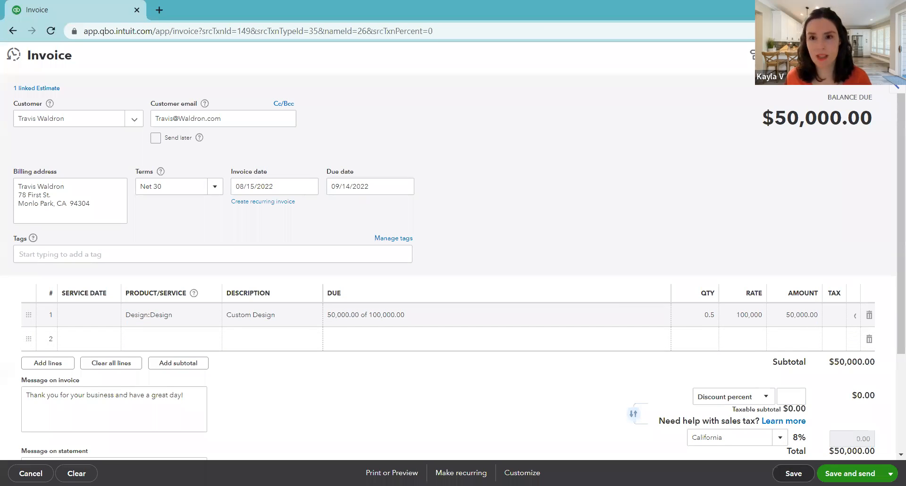
- Save the partial Custom Design invoice and close it
click(793, 473)
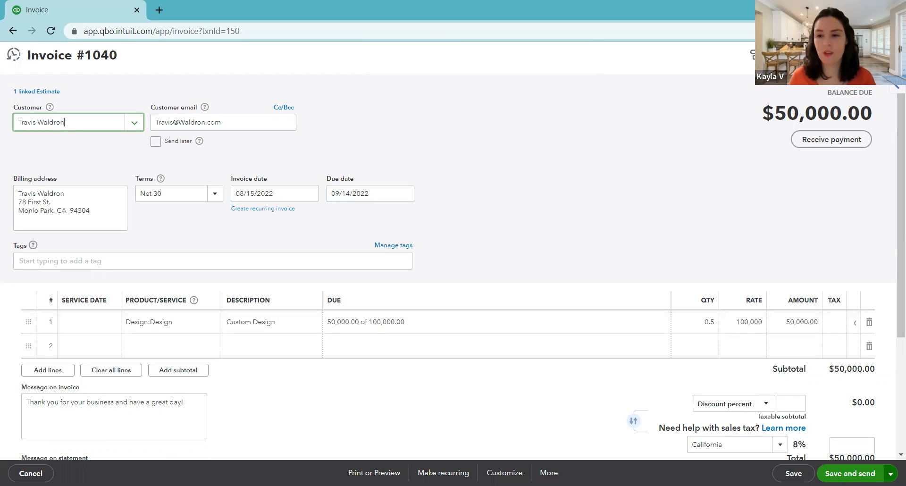
click(890, 473)
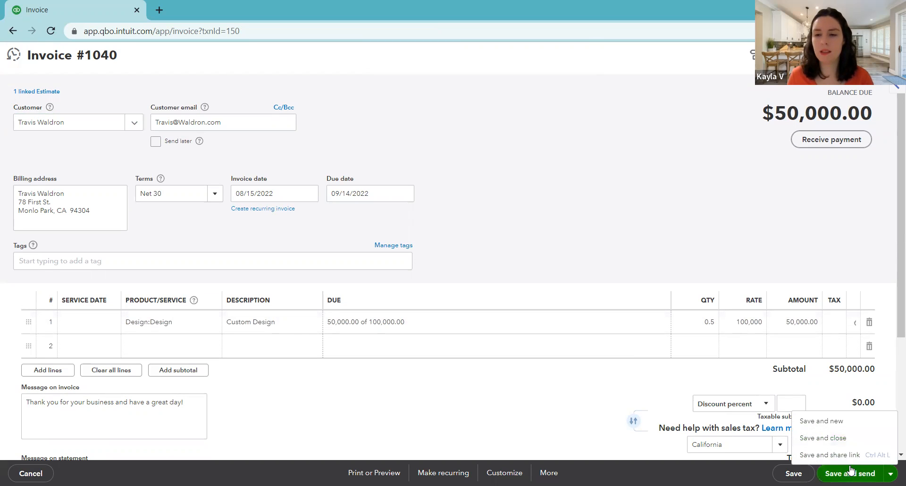
click(824, 437)
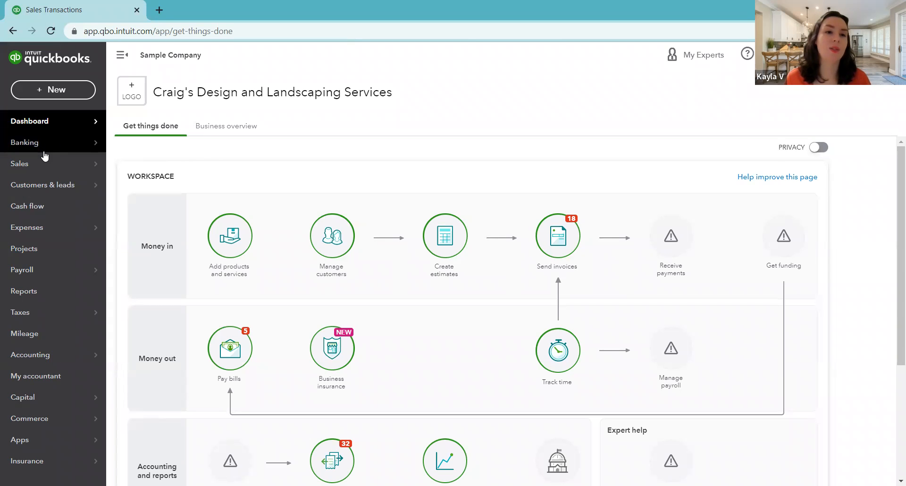
- Go to the list of sales estimates and view the details of the accepted $131,080.00 estimate
mouse_move(41, 159)
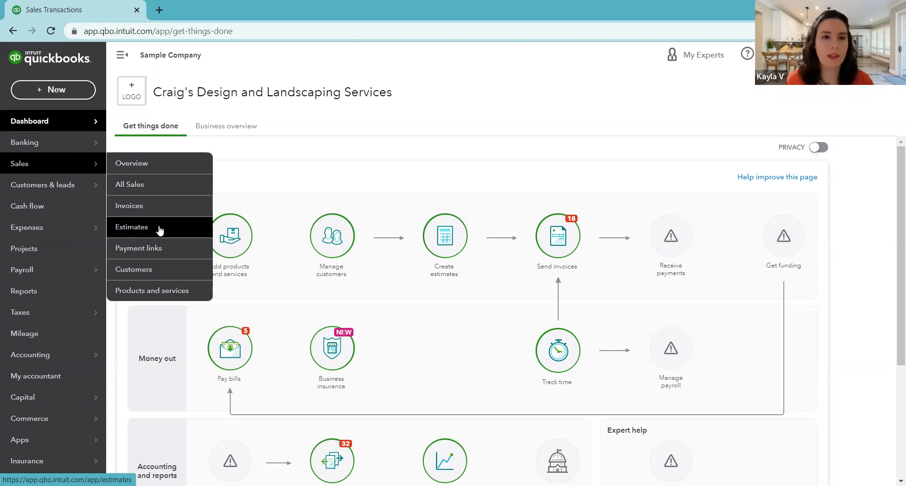
click(175, 228)
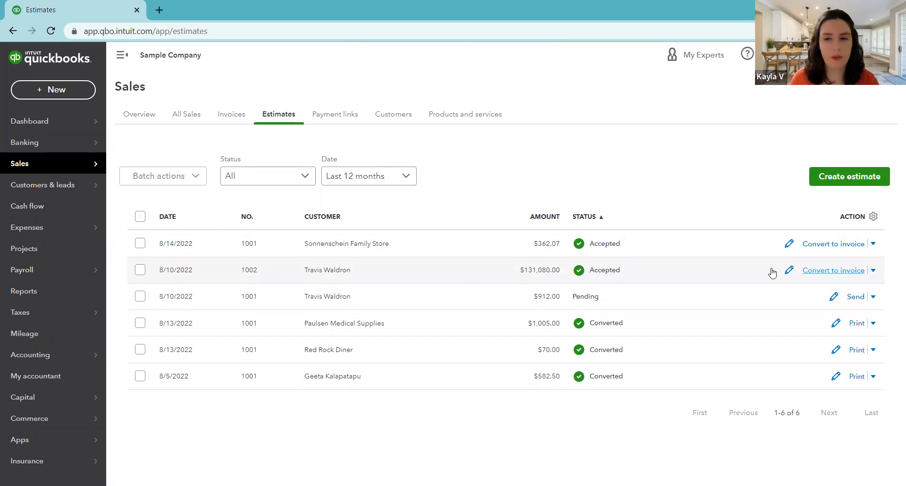
click(674, 270)
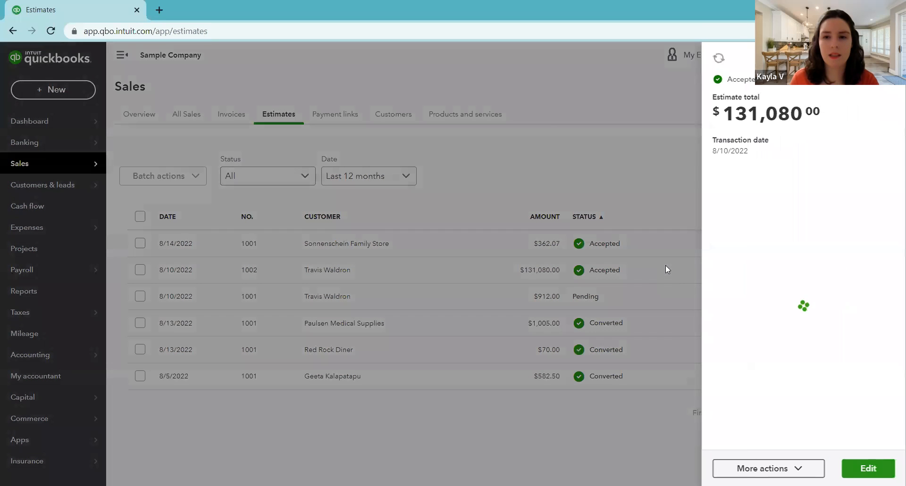
- Open the accepted $131,080.00 estimate in full and go to its linked invoice
click(889, 58)
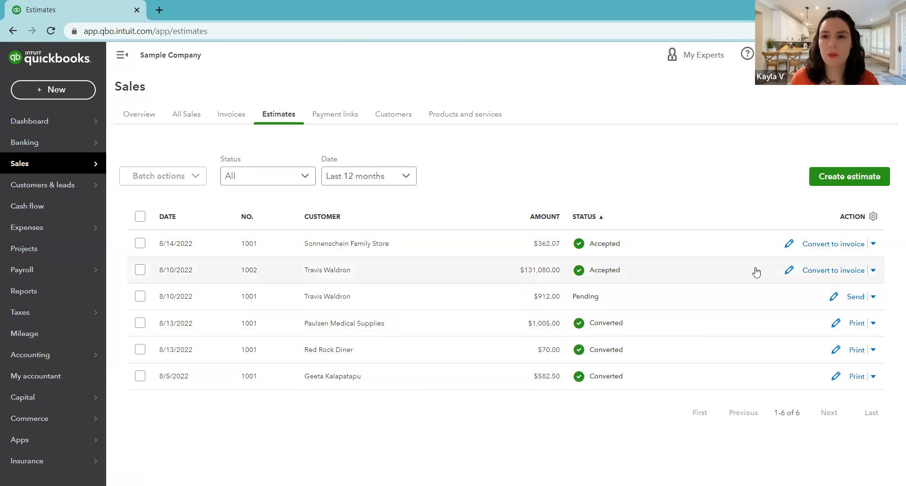
click(788, 270)
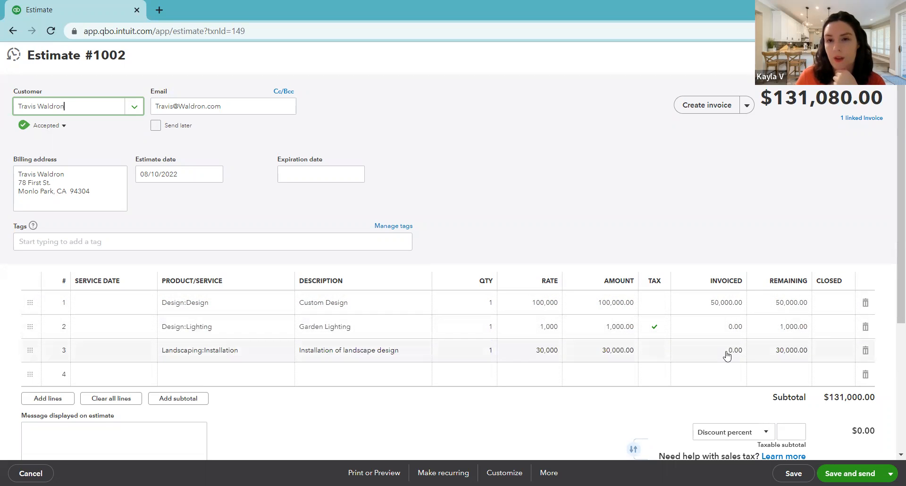
click(718, 399)
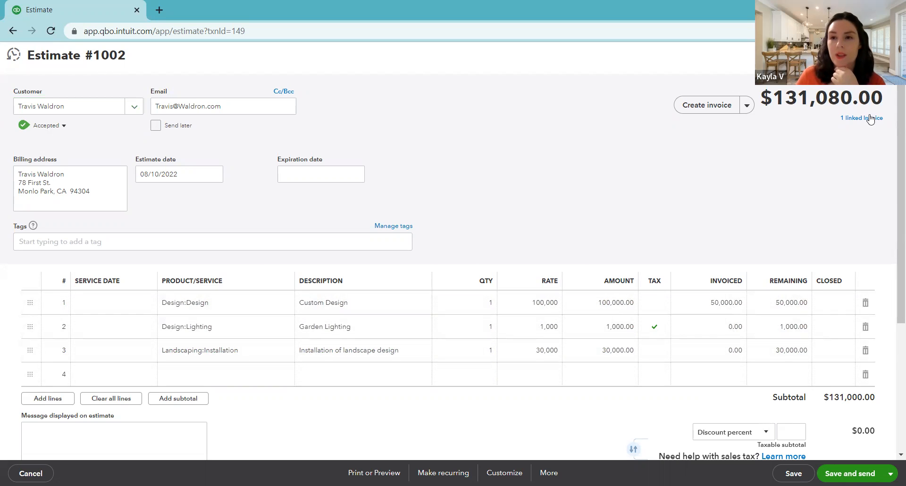
click(855, 121)
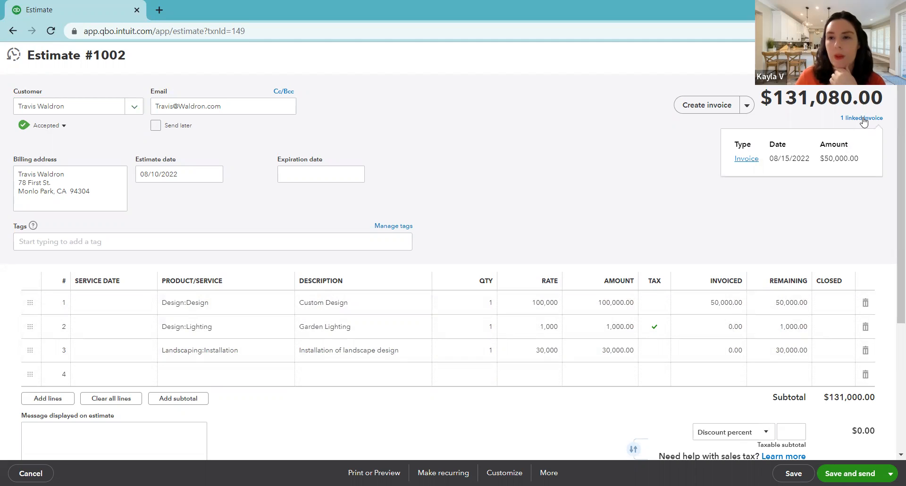
click(746, 158)
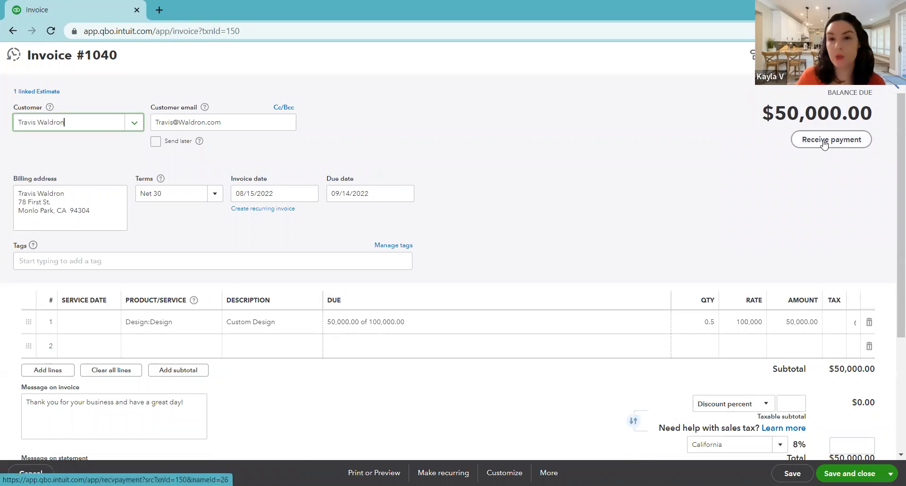
- Record the invoice's payment dated 08/18/2022 by Check with reference number 1597, and save and close the payment
click(823, 144)
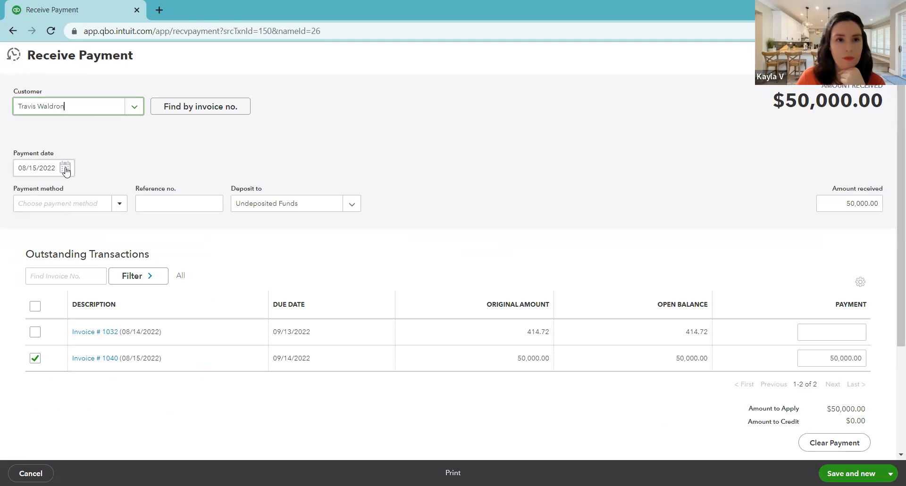
click(65, 168)
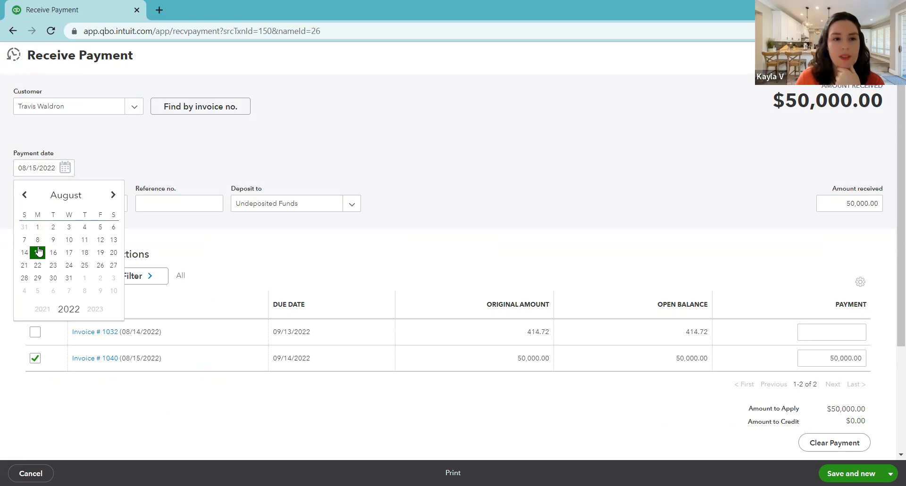
click(84, 253)
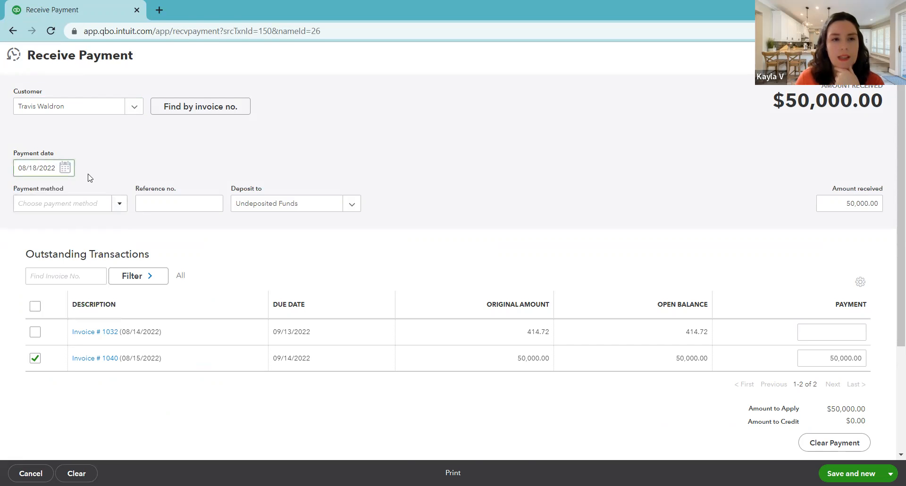
click(119, 206)
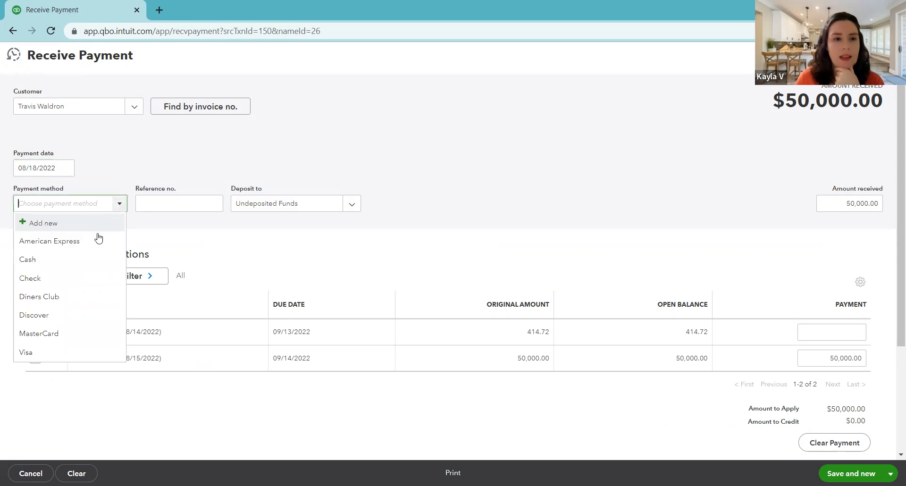
click(77, 277)
click(157, 200)
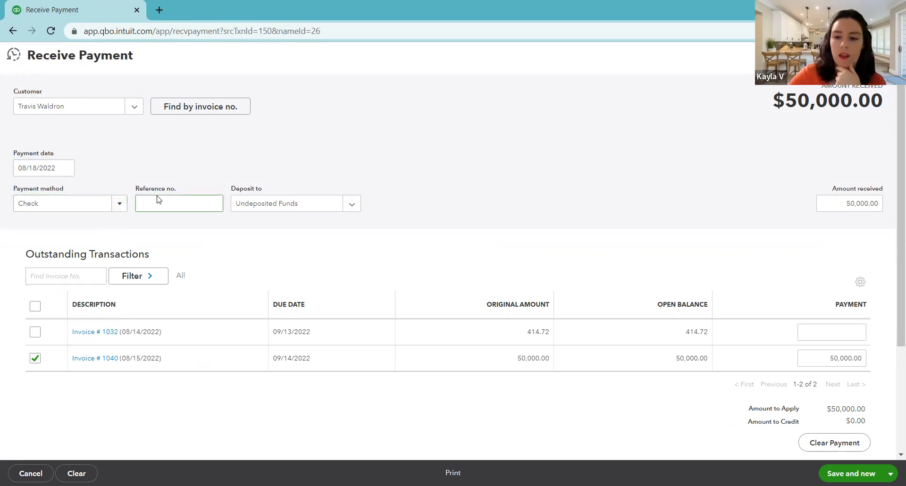
click(213, 227)
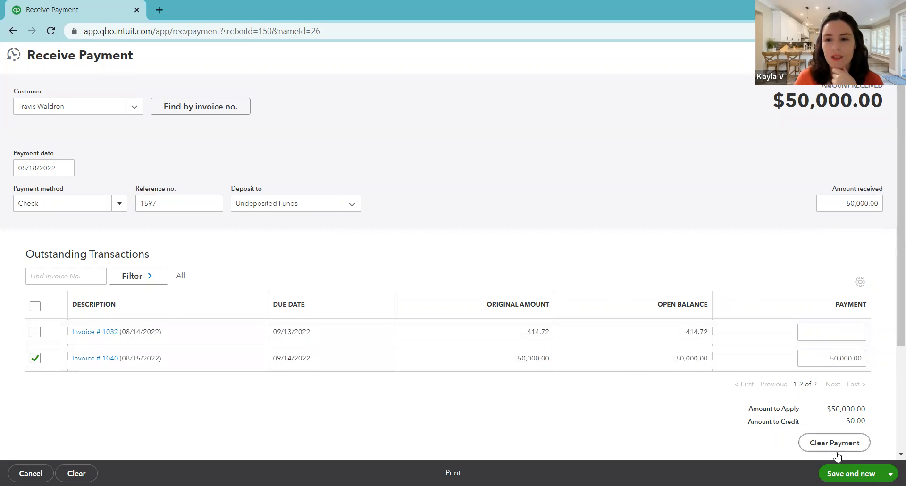
click(890, 473)
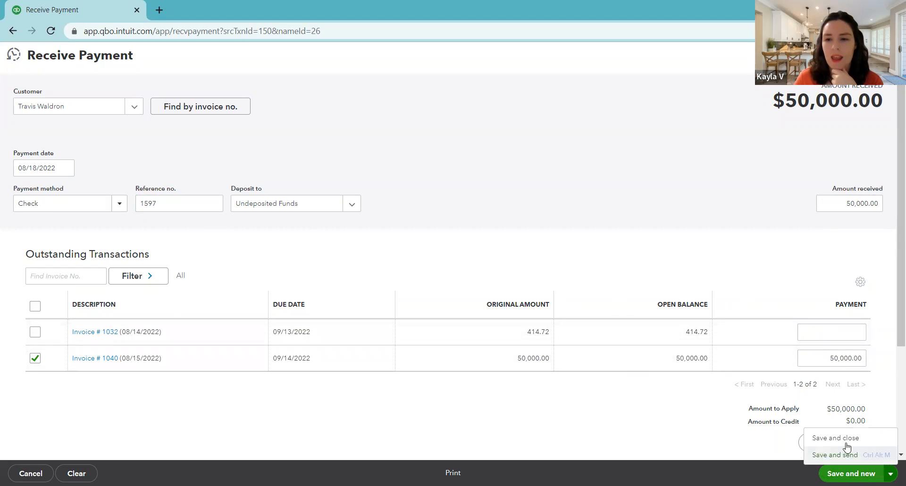
click(821, 437)
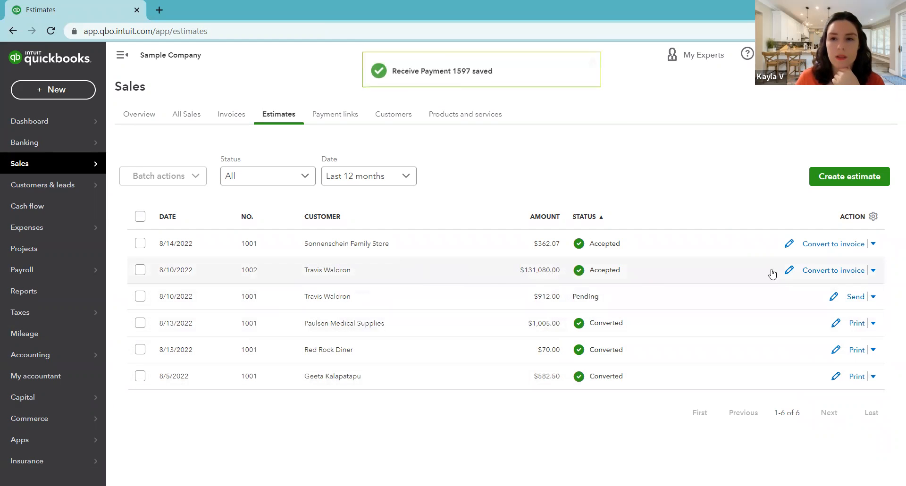
- Reopen the $131,080.00 estimate and review the invoiced and remaining amounts per line and in the subtotals
click(789, 271)
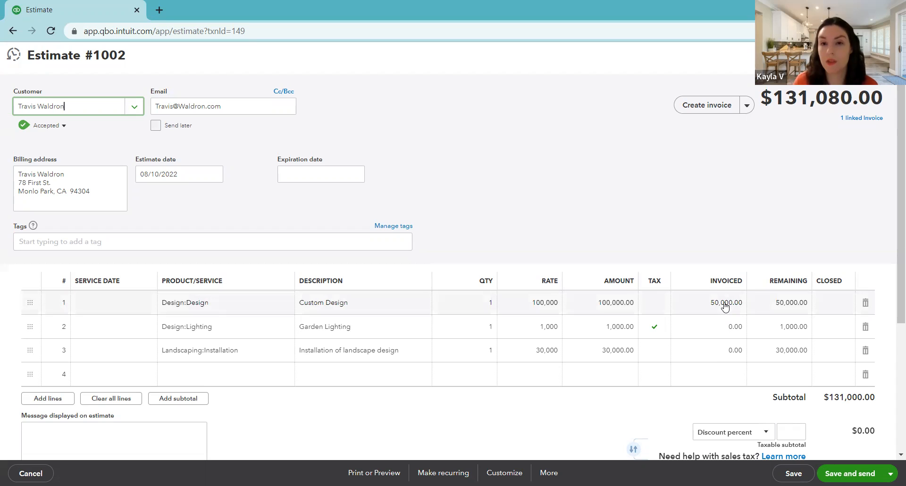
click(754, 224)
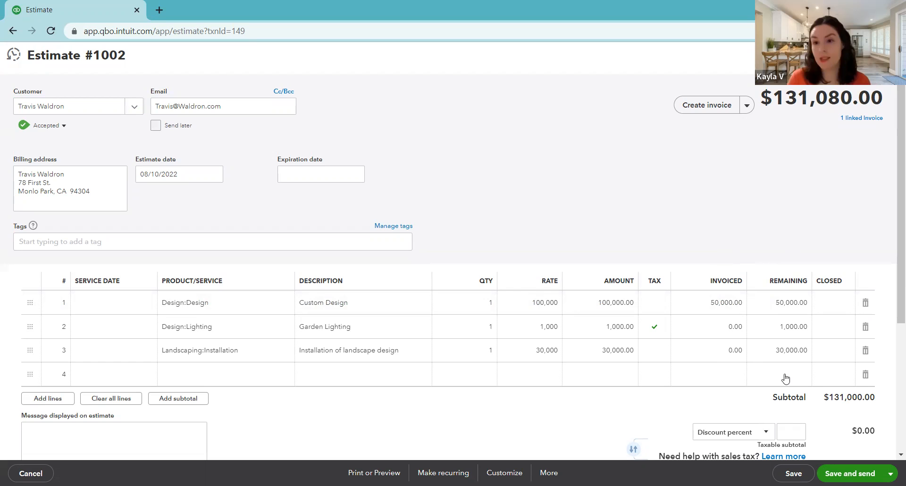
scroll(785, 378, down, 4)
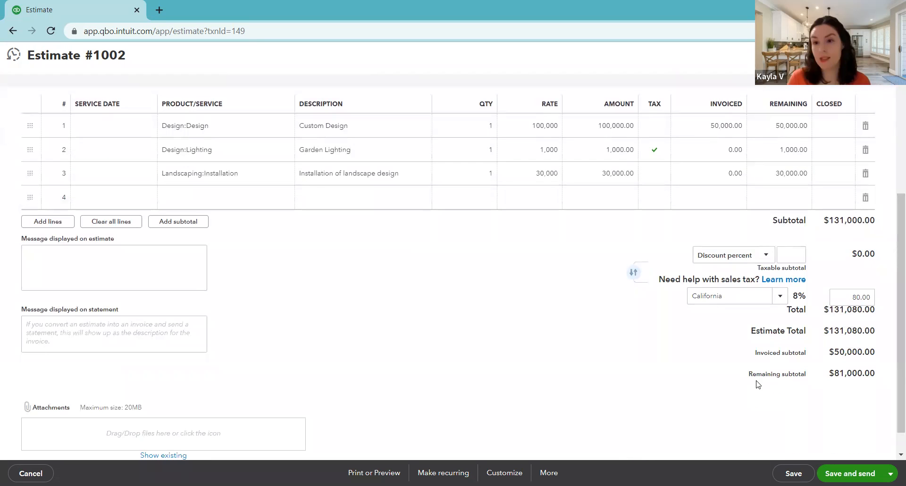
drag(750, 375, 873, 350)
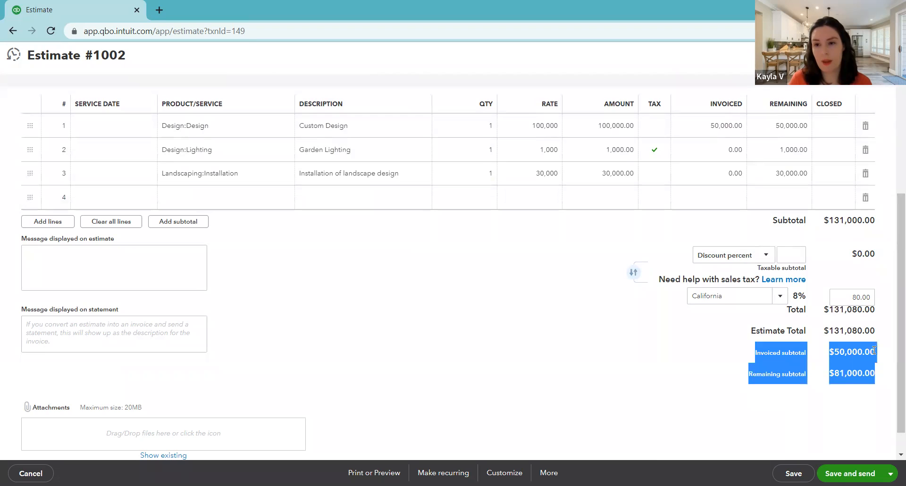
drag(829, 399, 828, 399)
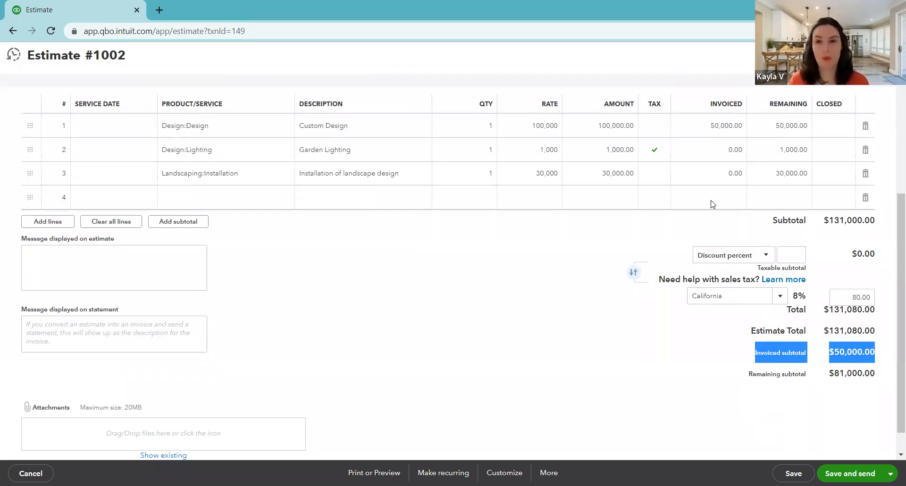
- Create another invoice from the estimate with a custom amount for each line, keeping only the Custom Design line
scroll(711, 203, up, 4)
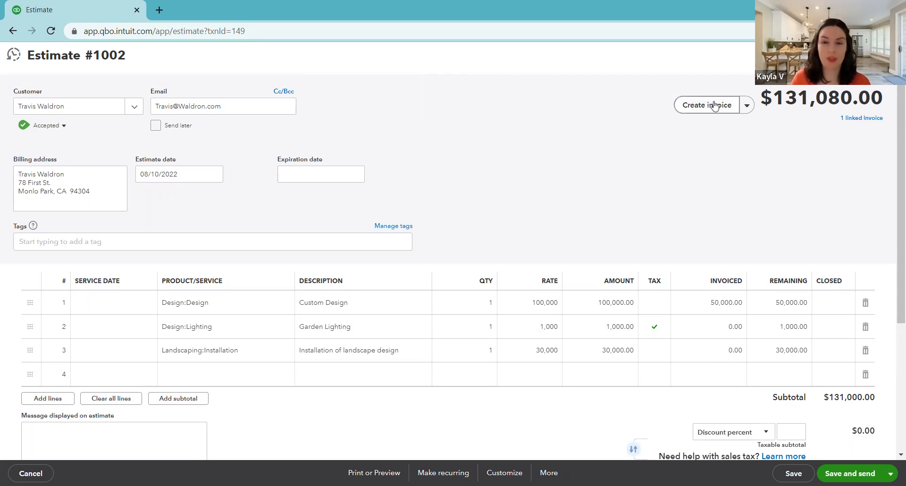
click(713, 107)
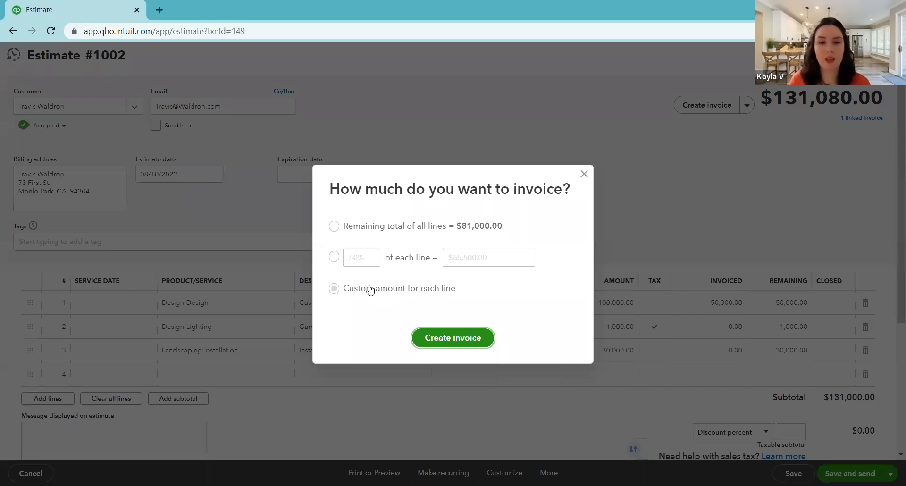
click(363, 290)
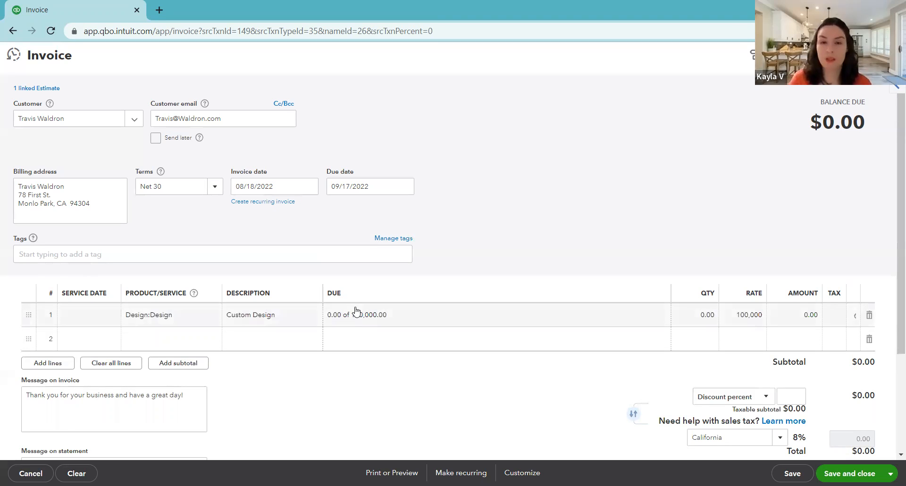
- Set the due value of the invoice's Custom Design line to 50 percent of the estimated 100,000.00
click(347, 320)
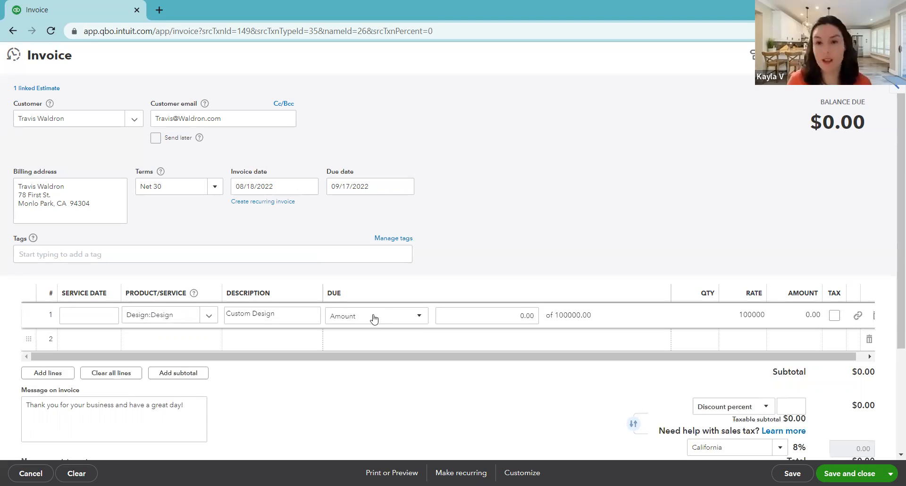
click(397, 317)
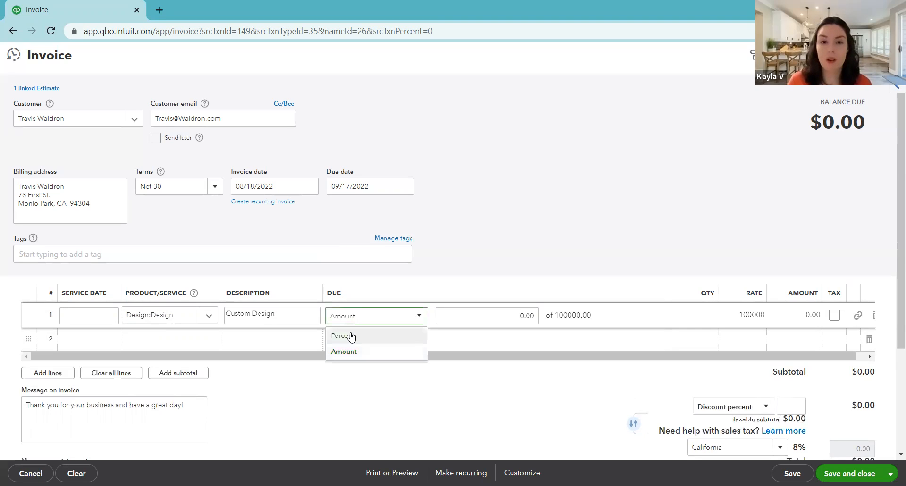
click(350, 336)
click(487, 308)
click(505, 386)
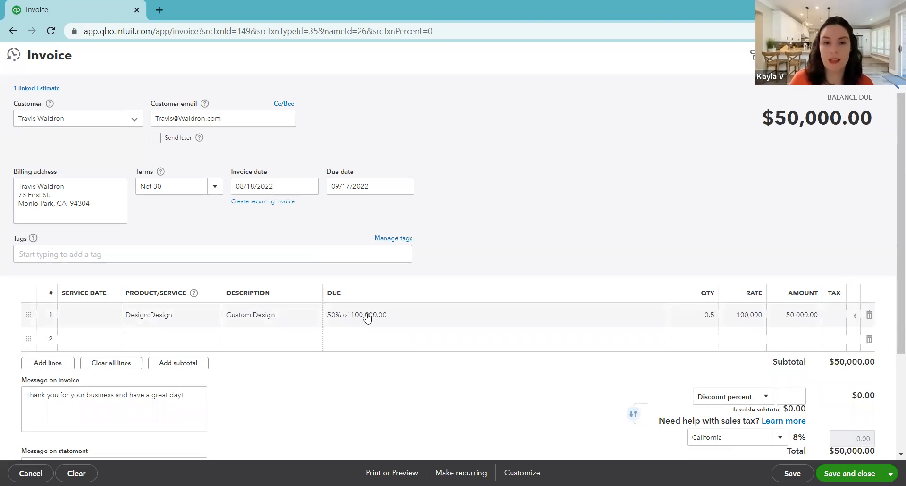
- Switch the Custom Design line's due type to Amount and back to Percent at 50
click(341, 324)
click(418, 316)
click(359, 353)
click(461, 317)
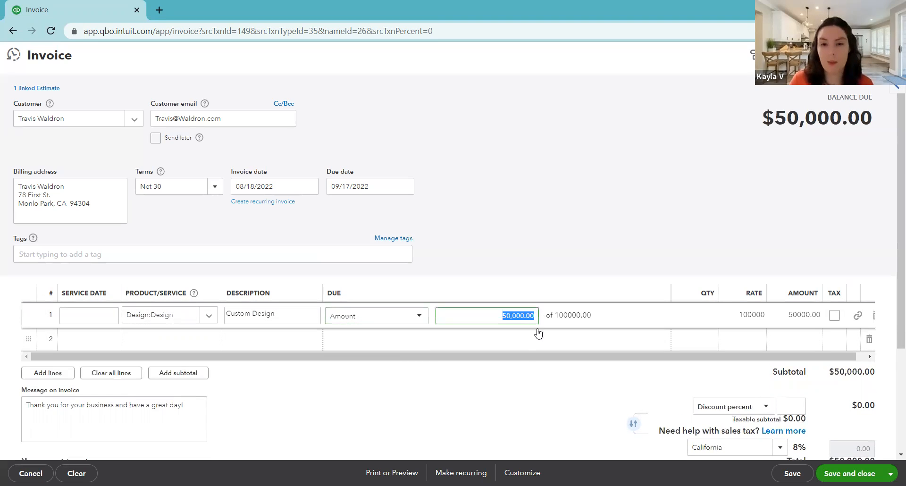
click(515, 372)
click(353, 317)
click(367, 320)
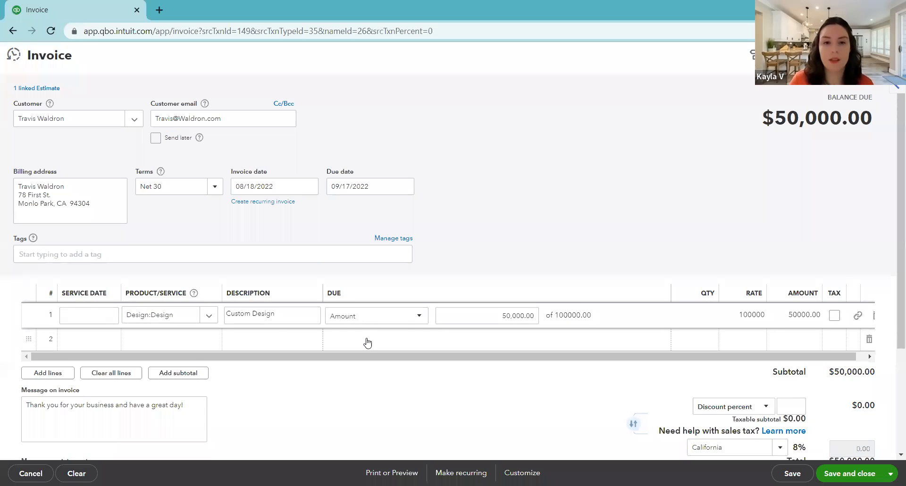
click(368, 334)
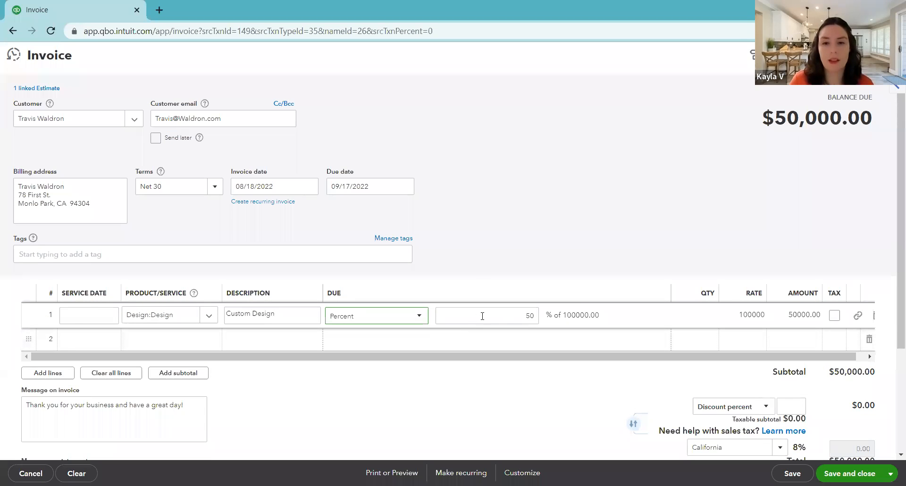
click(530, 277)
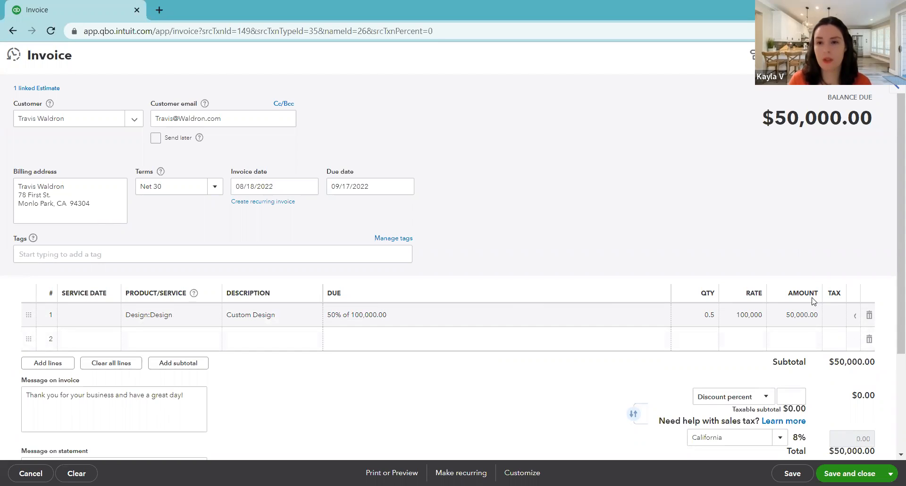
- Set the invoice date to 08/22/2022, review the balance due, and save and close the invoice
click(309, 186)
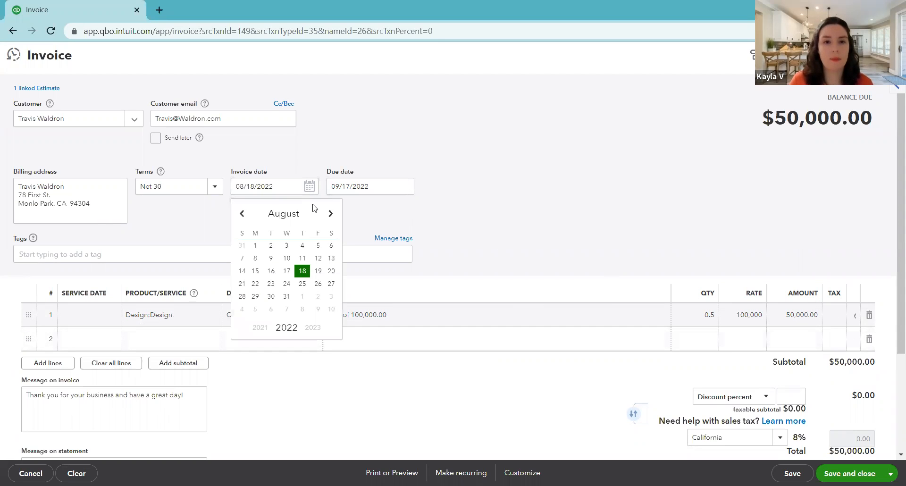
click(255, 284)
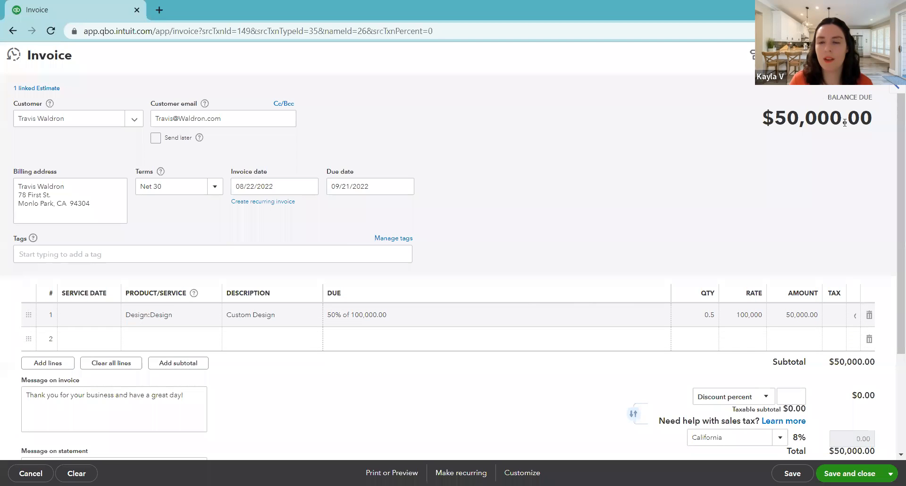
scroll(826, 264, down, 3)
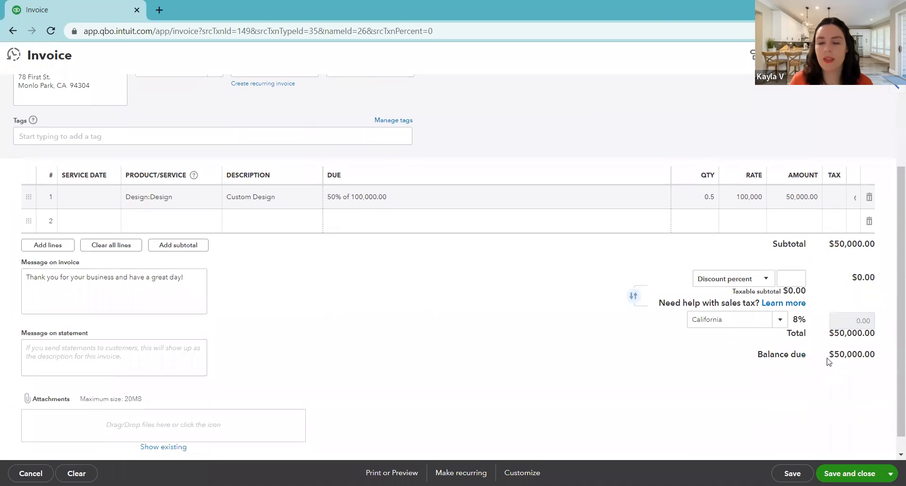
scroll(823, 304, up, 3)
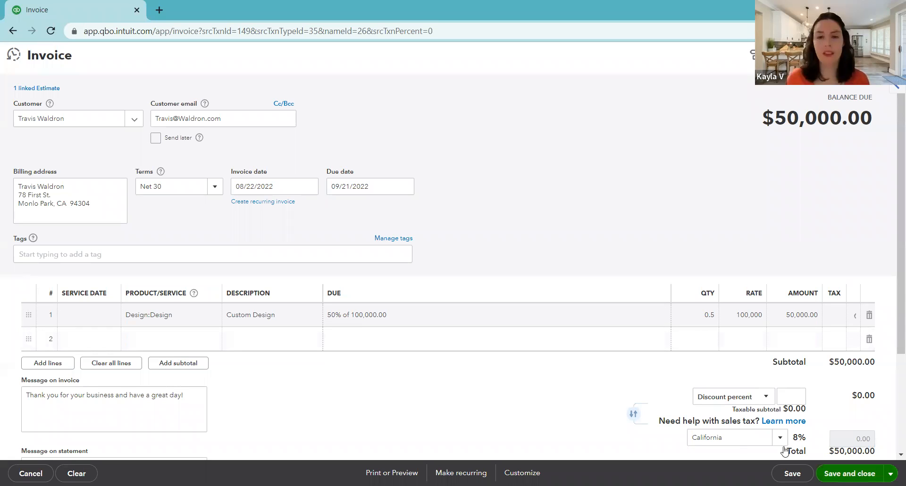
click(791, 471)
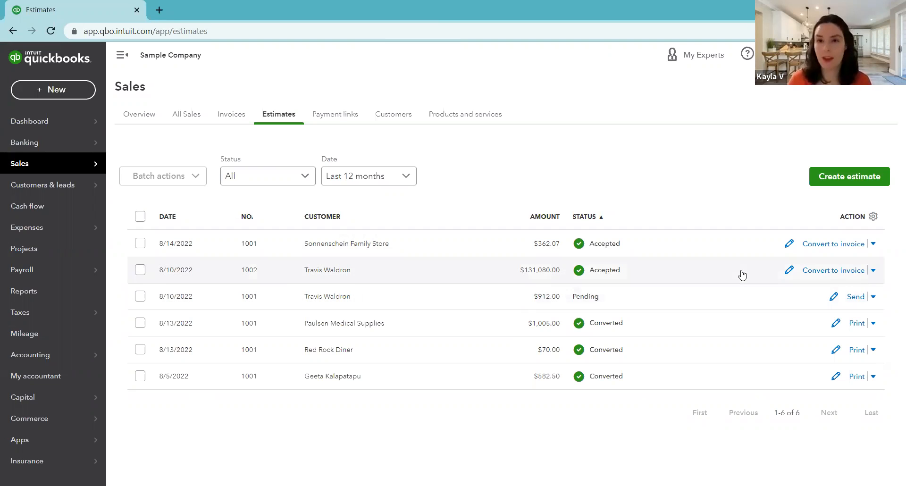
- View the $131,080.00 estimate's activity and open the full estimate to check the Custom Design line's progress
click(675, 273)
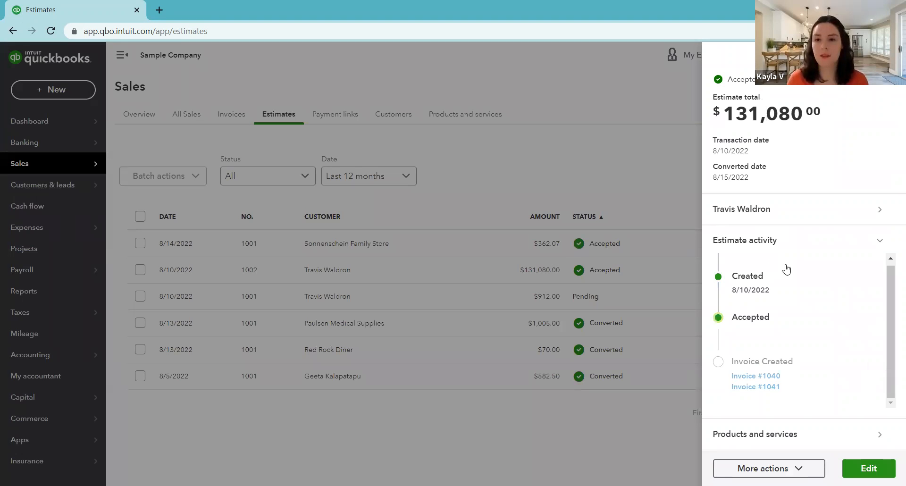
key(Escape)
click(788, 270)
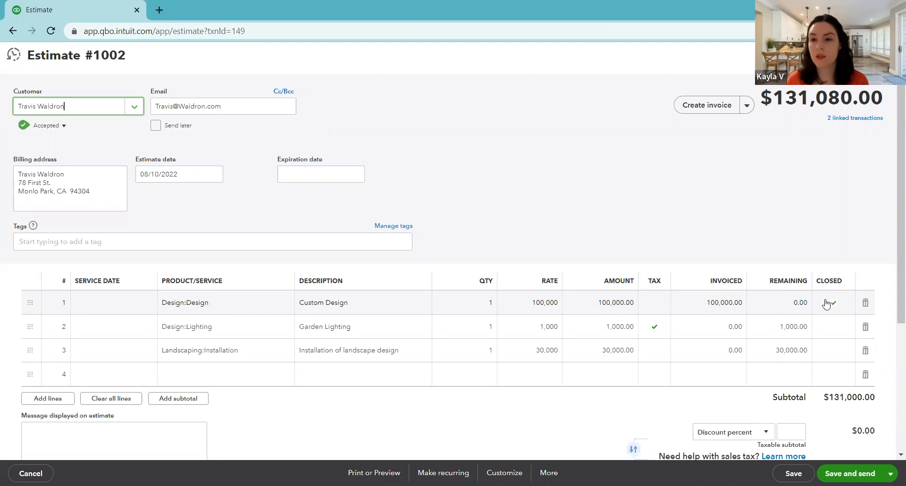
- Review the estimate's closed Custom Design line and its invoiced and remaining subtotals
click(819, 240)
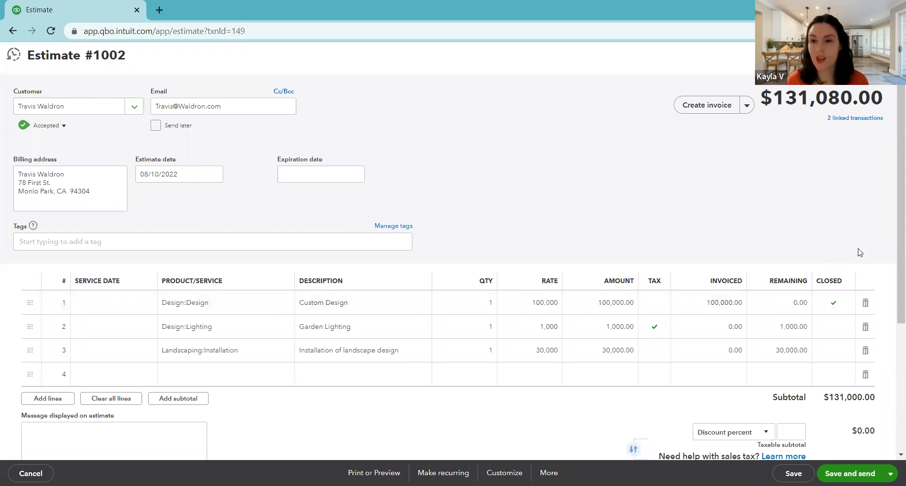
scroll(873, 295, down, 2)
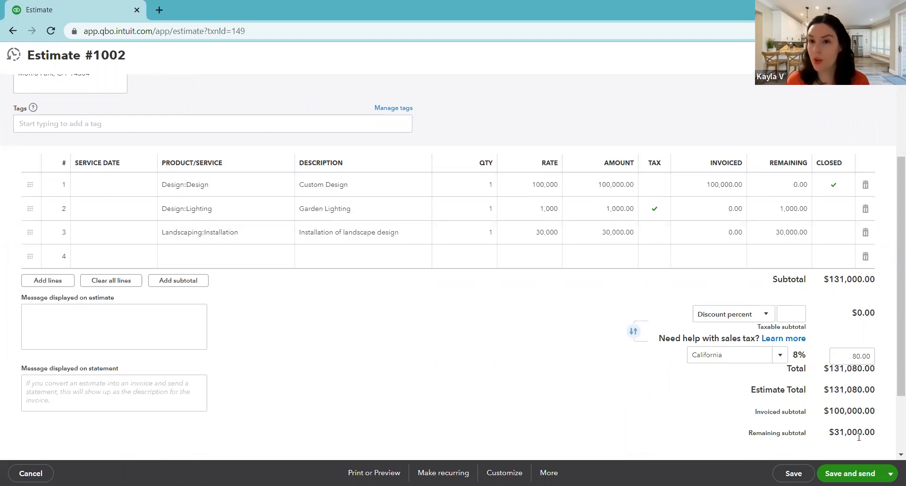
scroll(817, 415, up, 3)
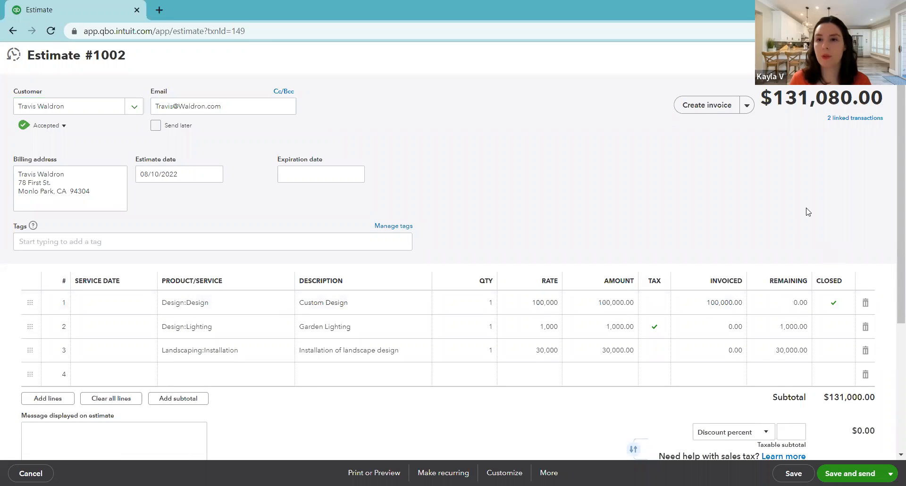
- Open the estimate's linked invoice dated 08/22/2022 and start receiving payment for it
click(841, 120)
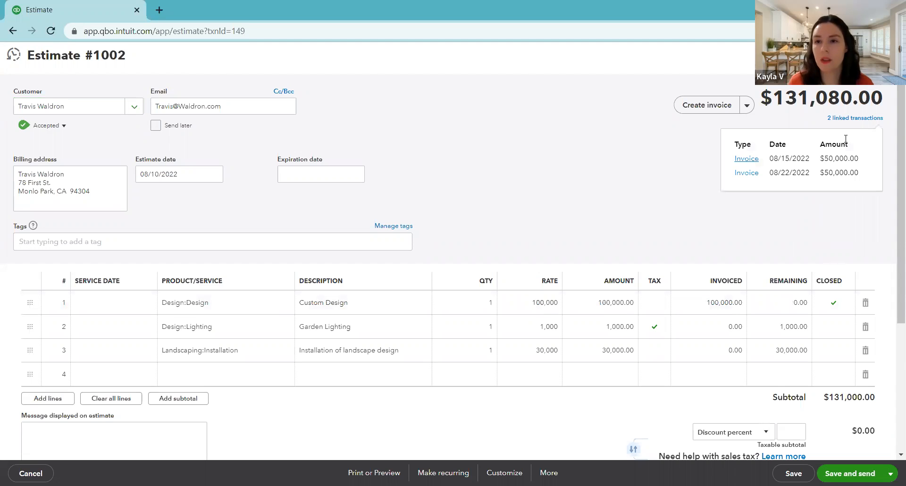
click(745, 173)
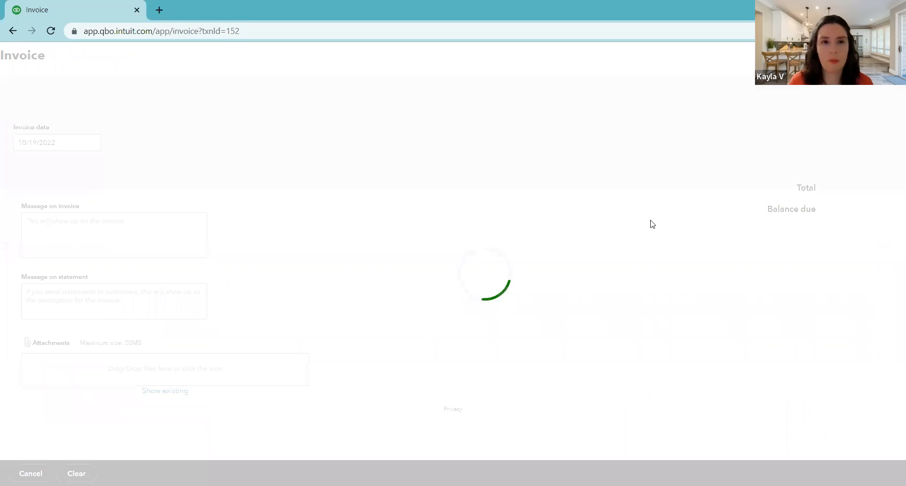
click(817, 142)
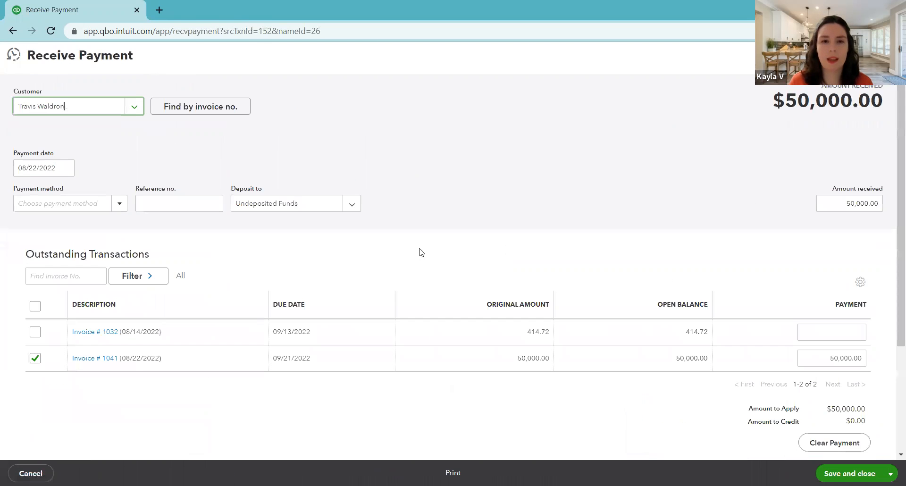
- Set the payment date to 08/25/2022, the payment method to Check and the reference number to 152, then save and close the payment
click(65, 168)
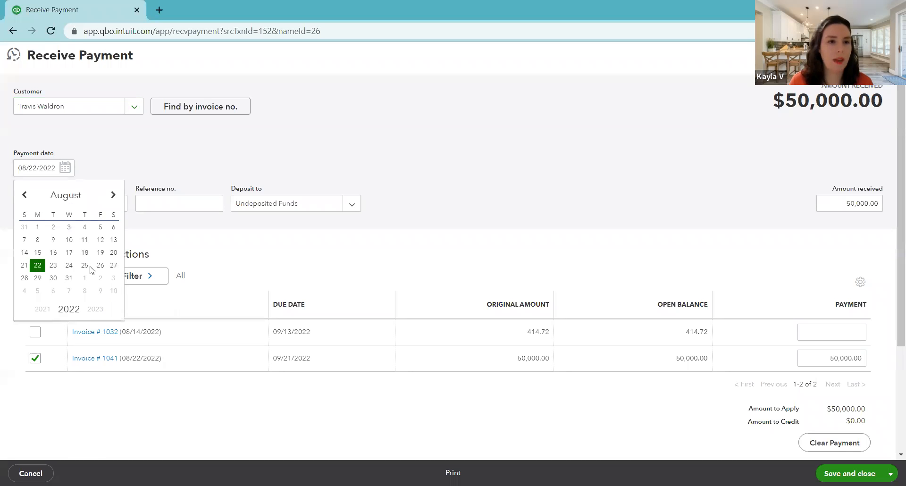
click(85, 271)
click(110, 208)
click(80, 277)
click(174, 204)
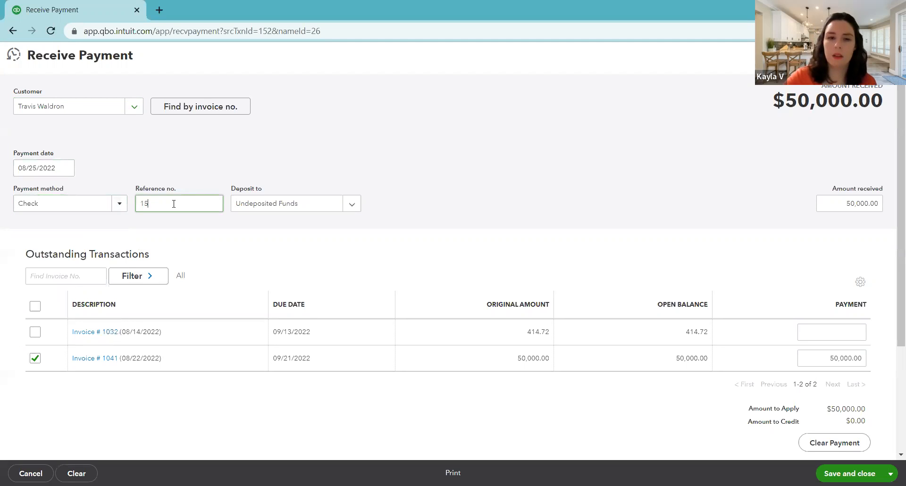
click(268, 229)
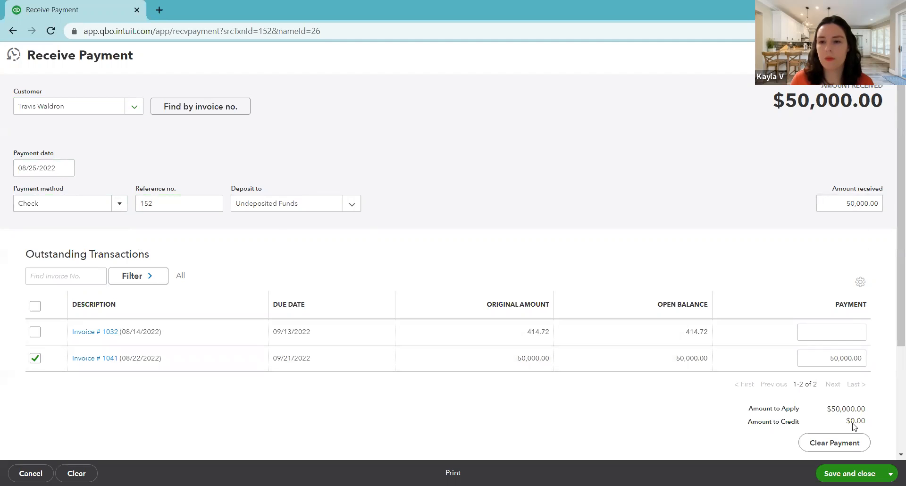
click(849, 473)
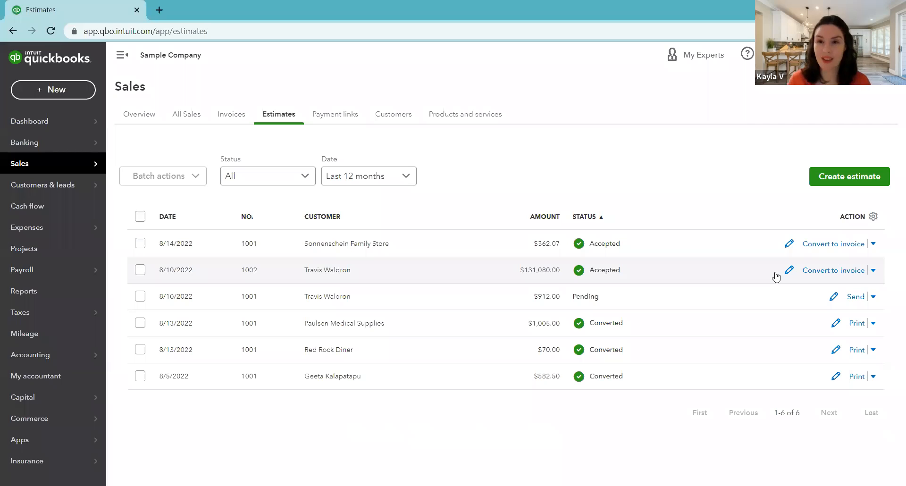
- Convert the $131,080.00 estimate to an invoice with a custom amount for each line and hide the Add to Invoice suggestions
click(826, 271)
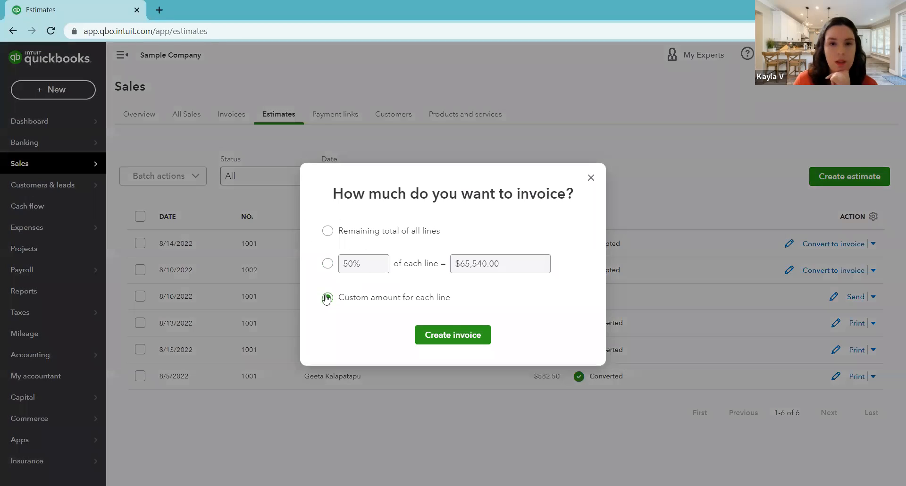
click(439, 335)
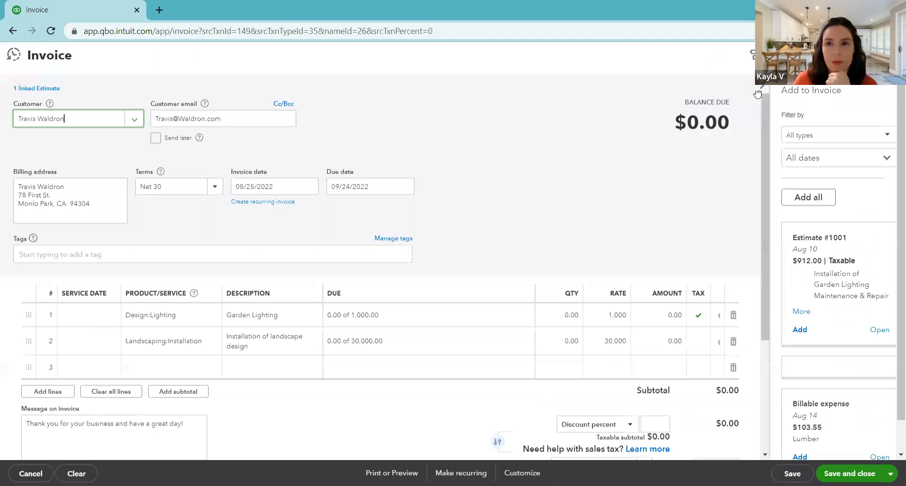
click(757, 93)
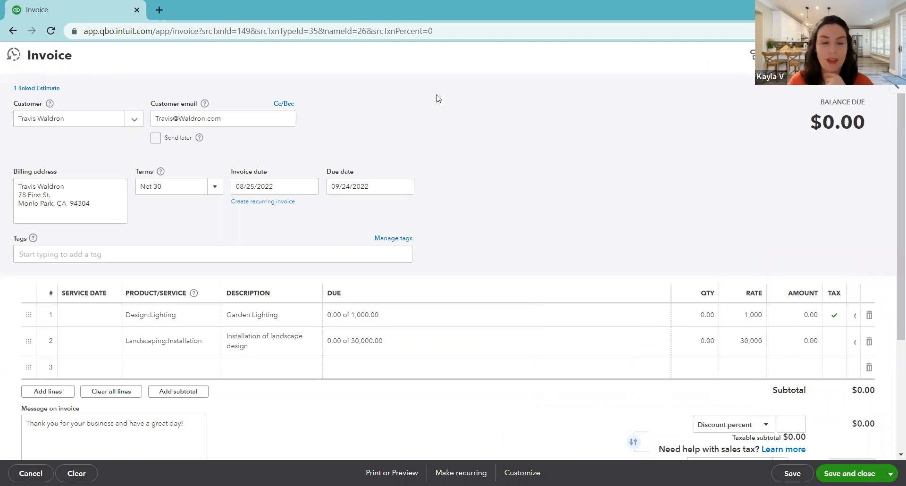
- Check which estimate is linked to the new invoice and close its details
click(41, 89)
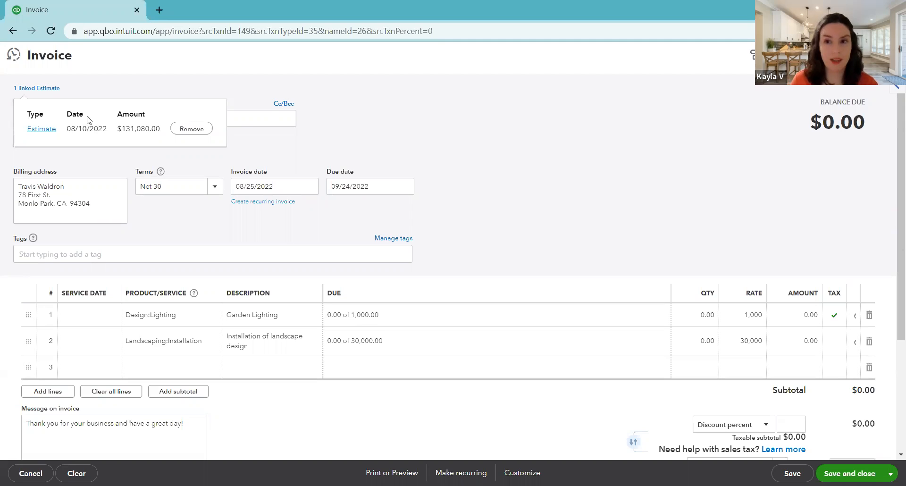
click(88, 90)
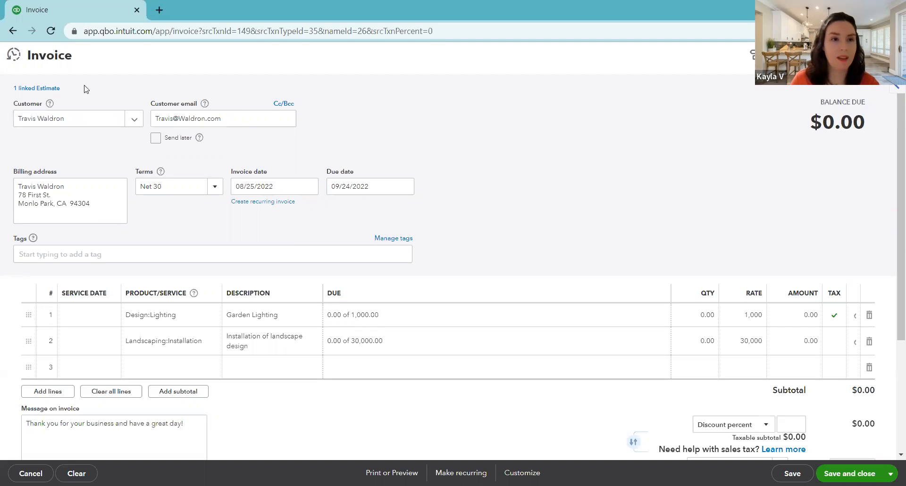
click(57, 91)
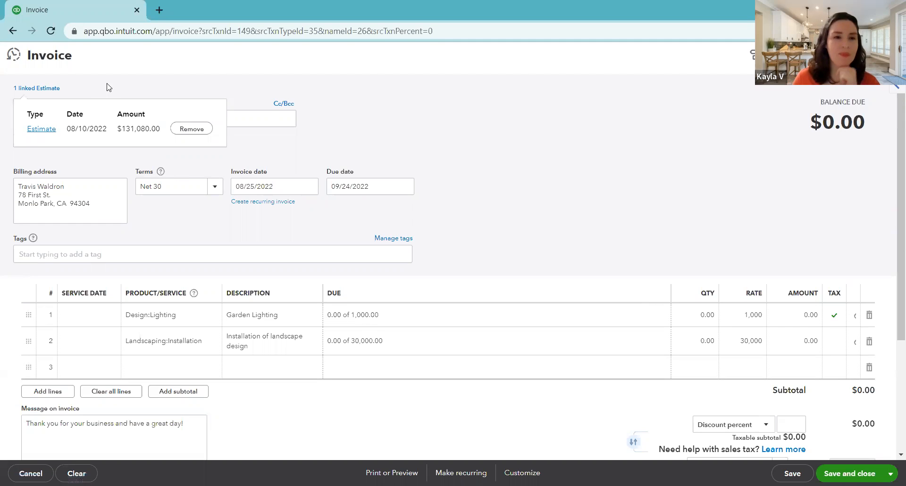
click(168, 85)
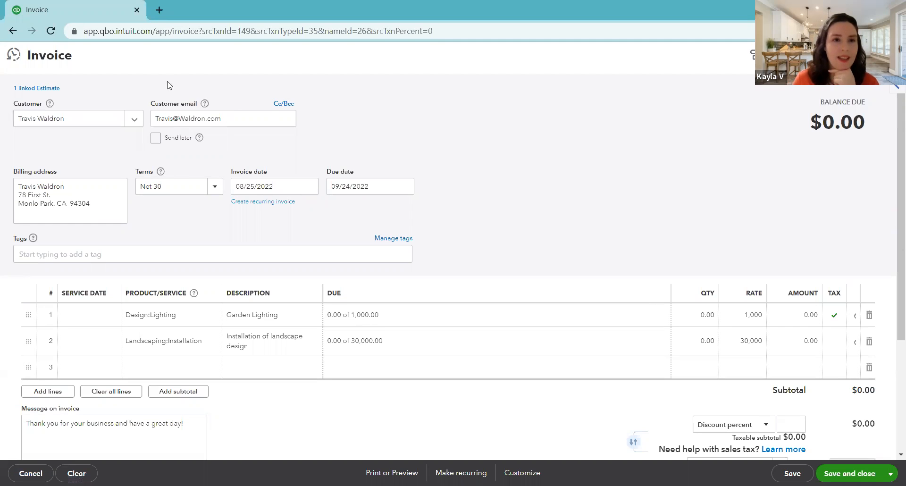
- Set the invoice date to 08/29/2022 and the Garden Lighting line's due amount to 1000
click(309, 186)
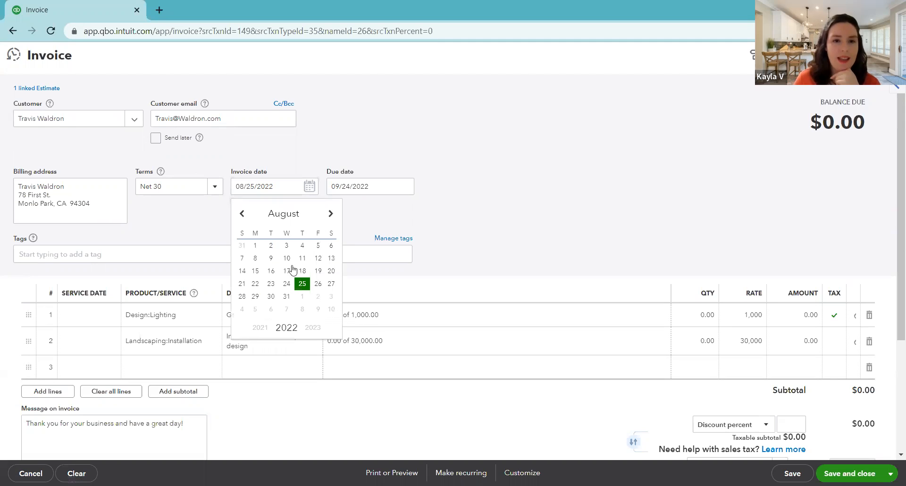
click(255, 296)
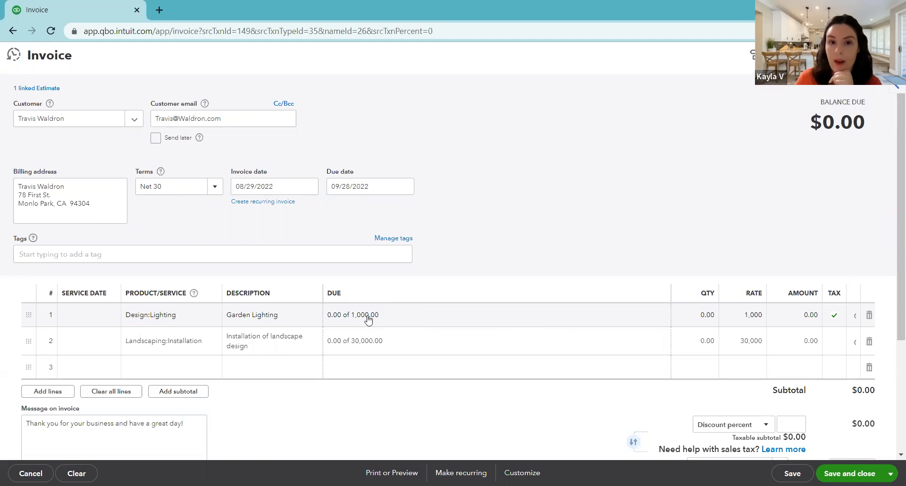
click(347, 319)
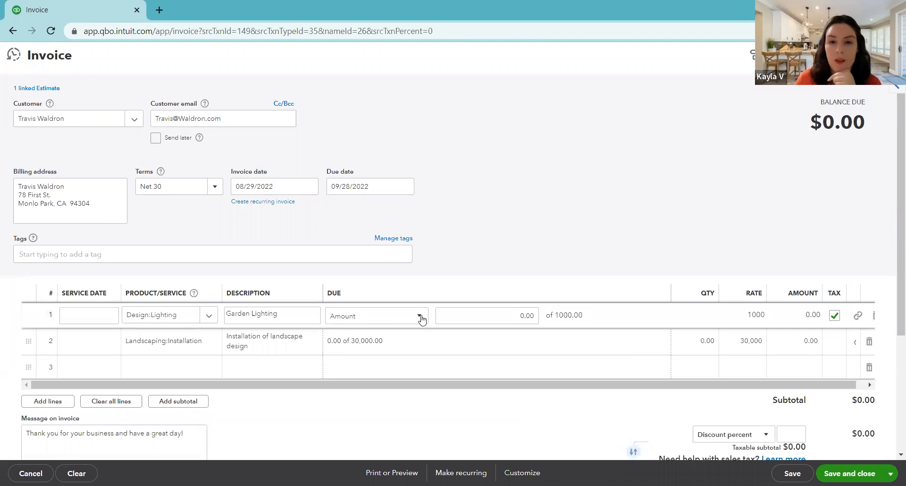
click(480, 316)
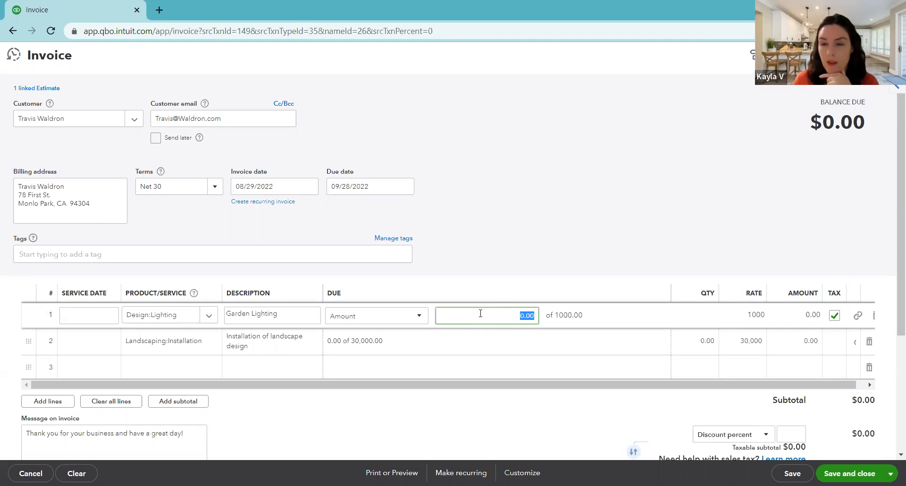
text(1000)
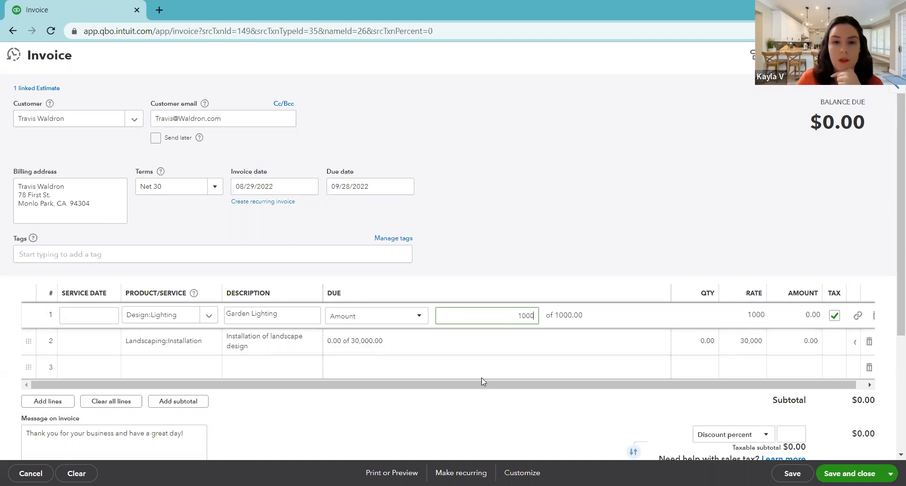
click(376, 341)
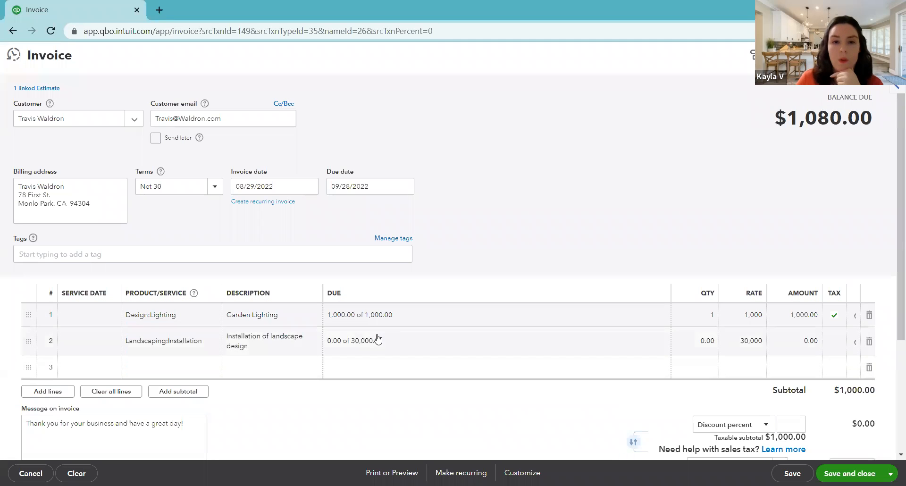
- Set the landscape design installation line's due type to Percent with a value of 100
click(348, 342)
click(351, 359)
click(471, 342)
click(486, 406)
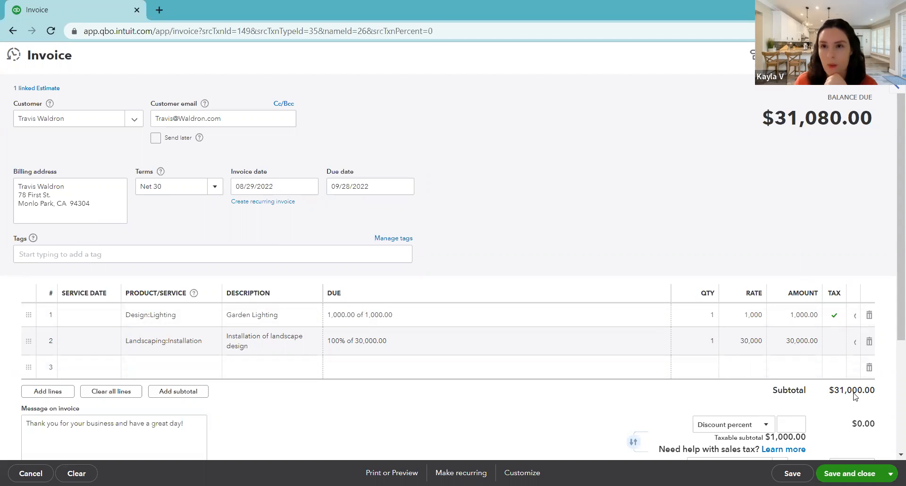
- Review the invoice's sales tax, total and balance due, and save and close the invoice
scroll(855, 397, down, 3)
scroll(849, 330, up, 3)
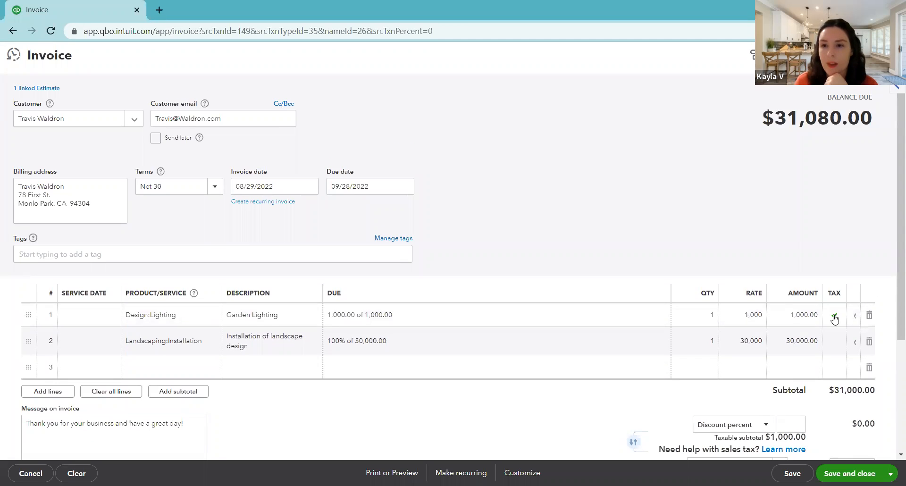
scroll(843, 338, down, 1)
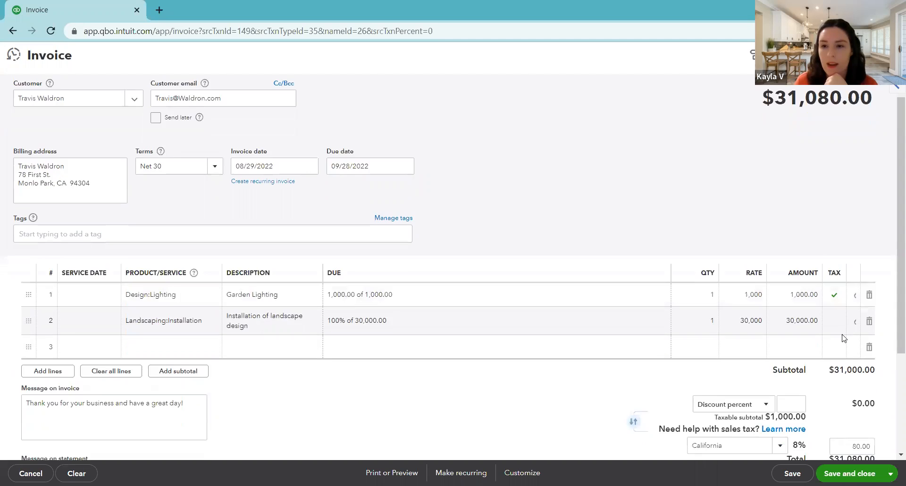
scroll(843, 337, down, 2)
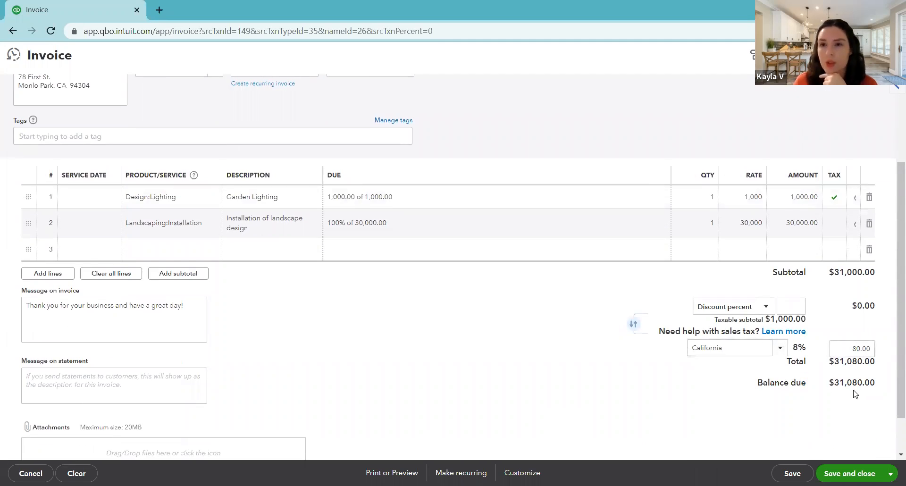
scroll(852, 392, up, 3)
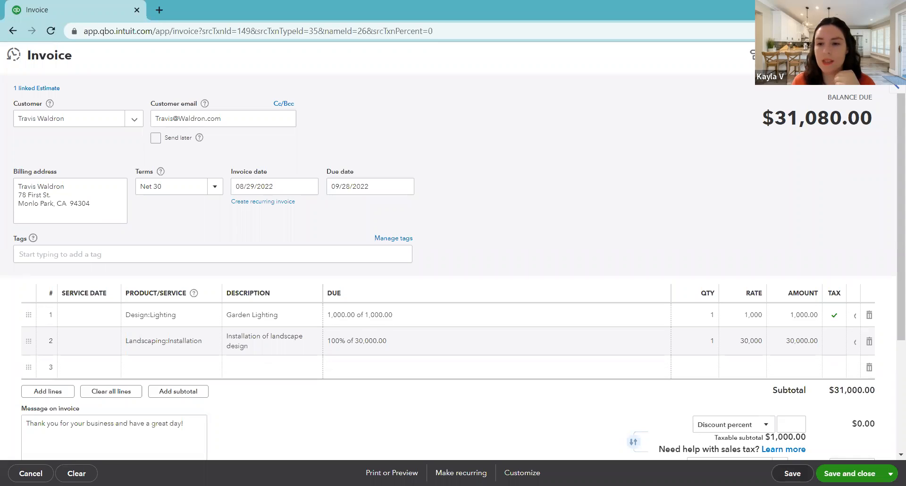
click(849, 473)
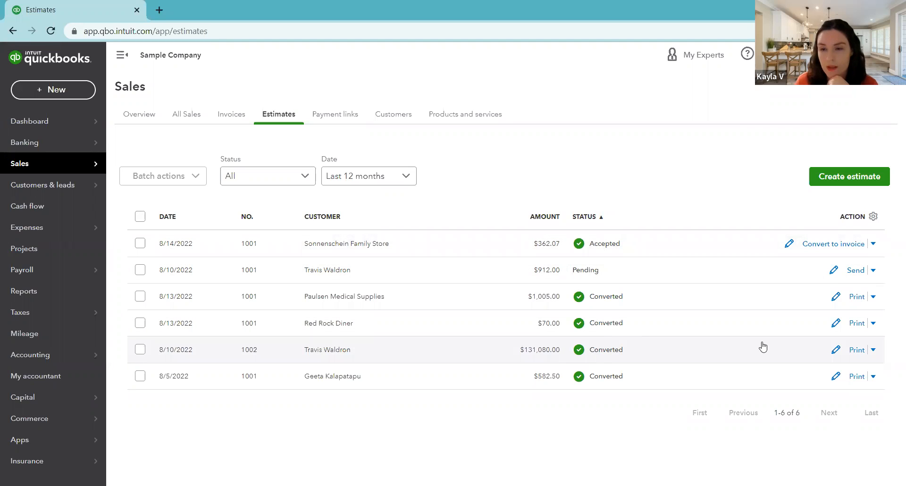
- Open the converted $131,080.00 estimate and check the closed status of its lines
click(835, 351)
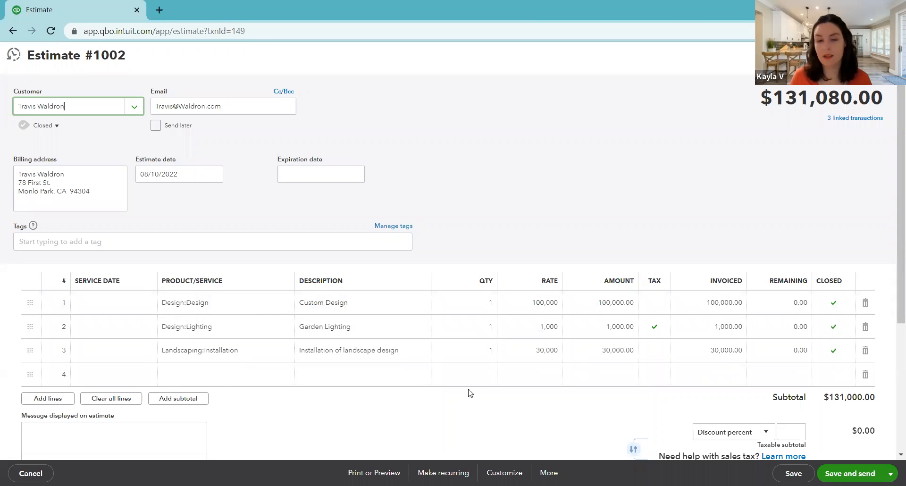
click(372, 375)
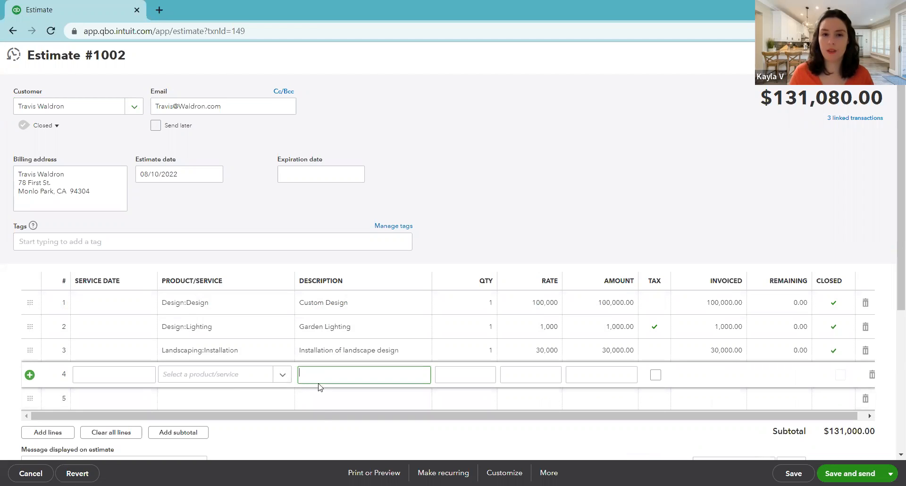
click(520, 229)
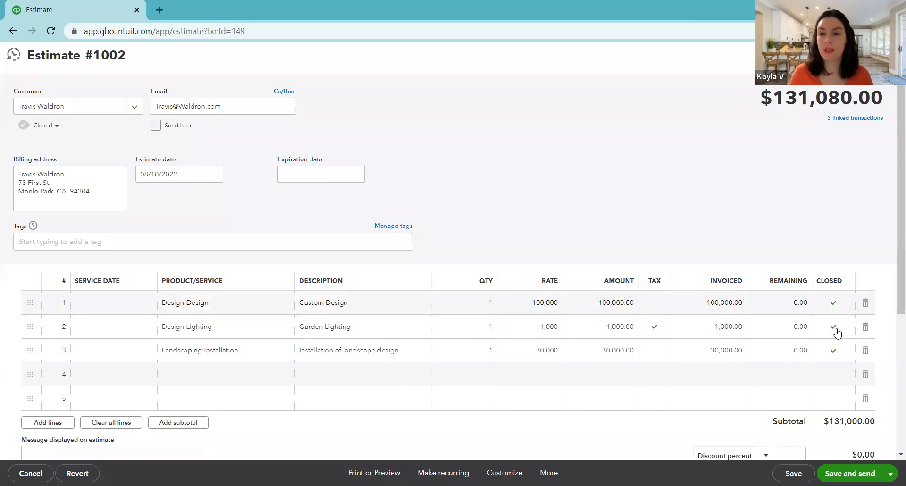
- View the estimate's linked transactions and try to open the 08/29/2022 invoice, choosing not to leave the estimate without saving
click(872, 119)
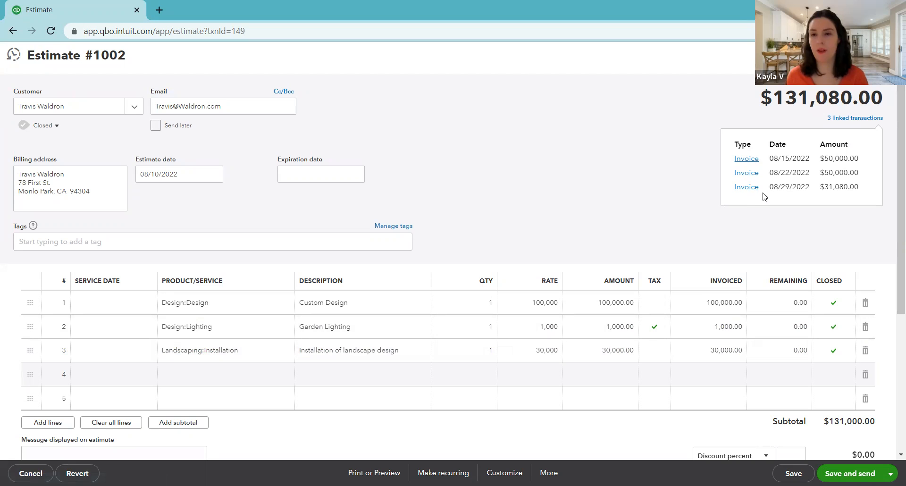
click(747, 189)
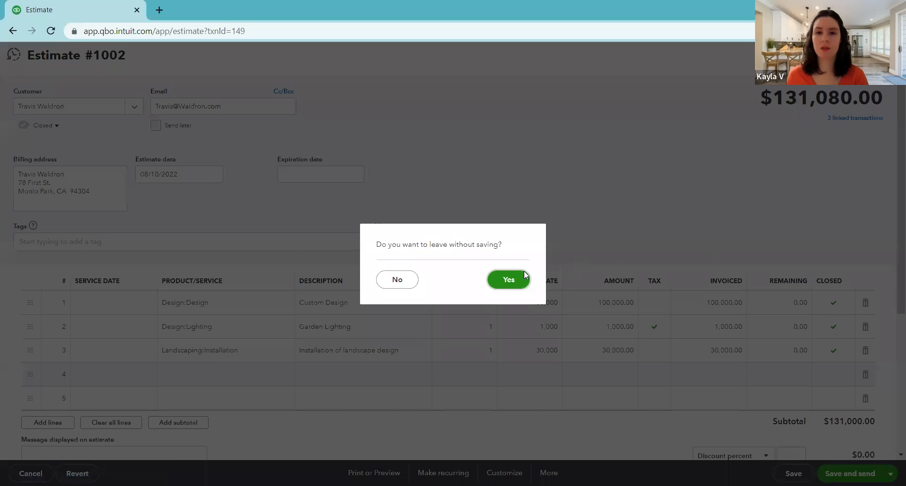
click(402, 280)
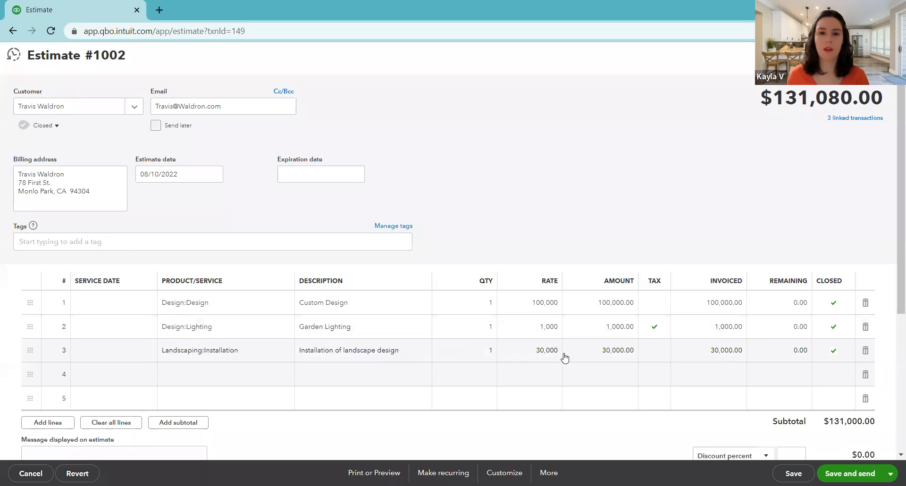
- Open the 08/29/2022 invoice from the estimate's linked transactions, leaving the estimate without saving, and start receiving payment for it
click(859, 120)
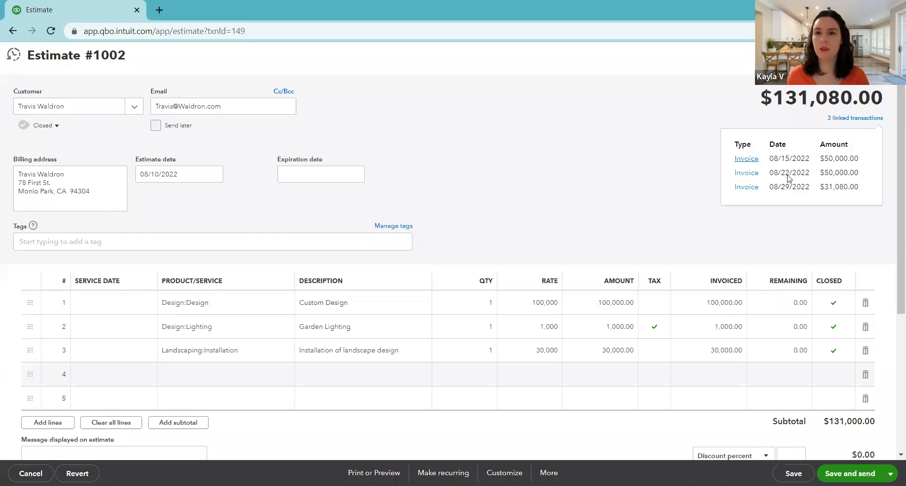
click(738, 190)
click(509, 279)
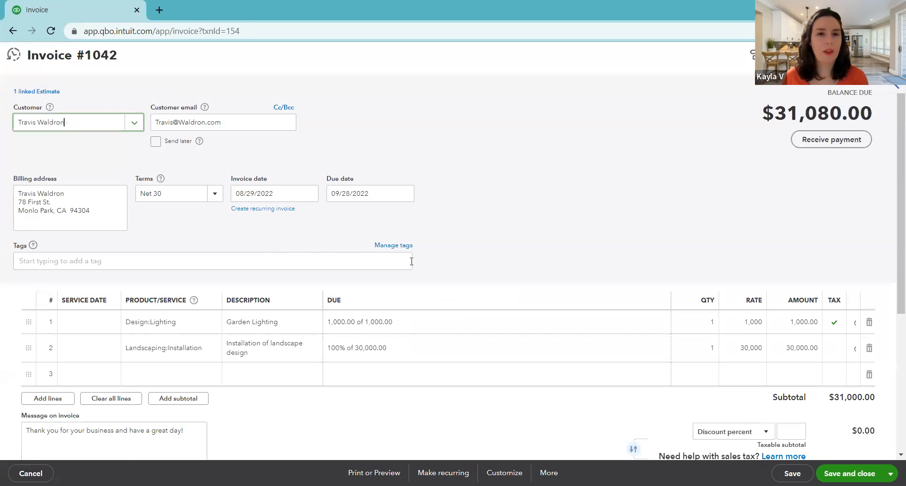
click(833, 141)
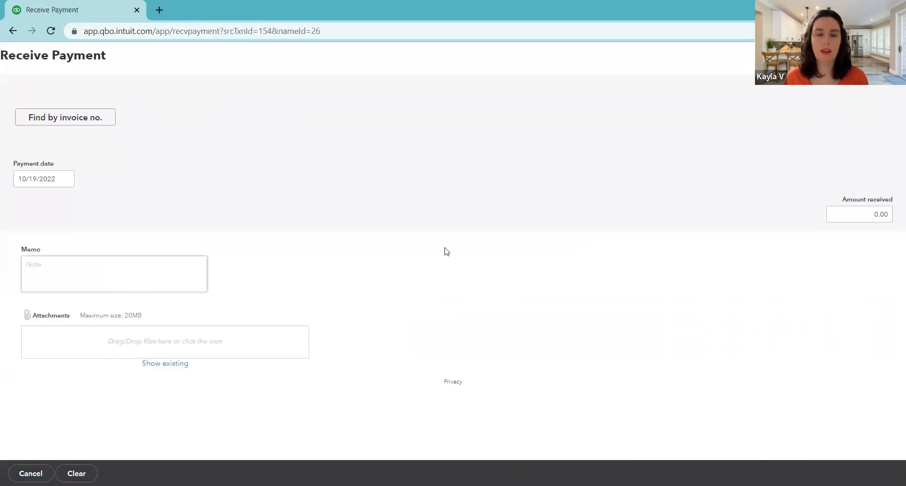
- Date the invoice payment 09/01/2022, choose MasterCard as the payment method, and save and close the payment
click(65, 168)
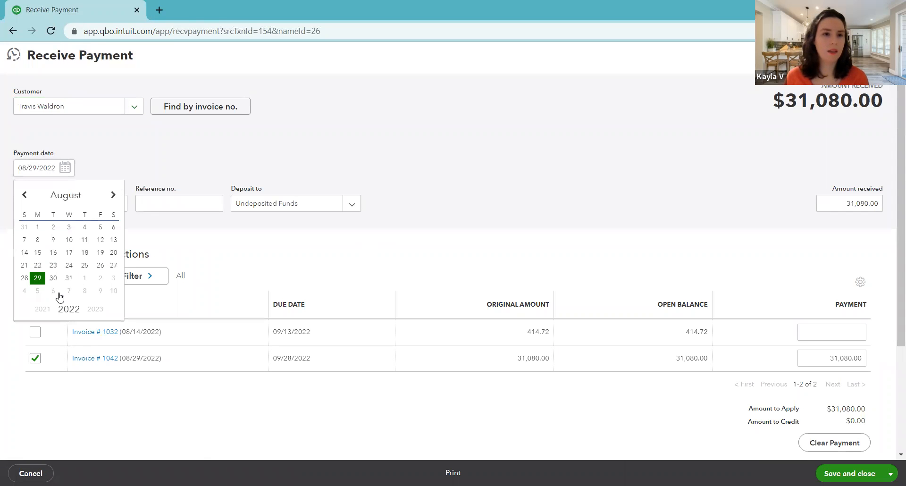
click(79, 283)
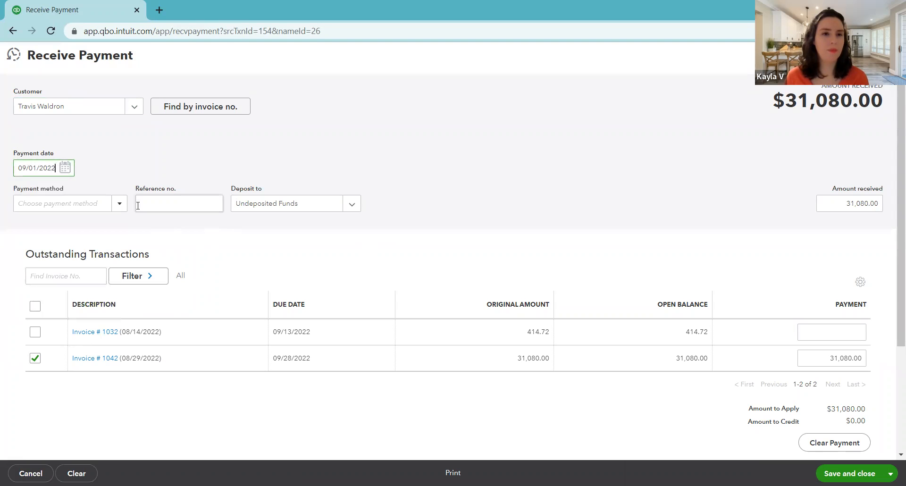
click(119, 203)
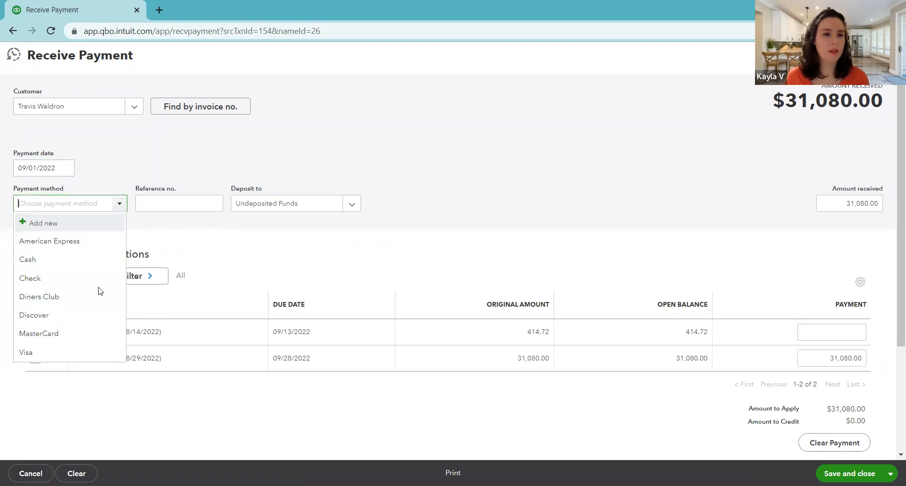
click(66, 333)
click(189, 245)
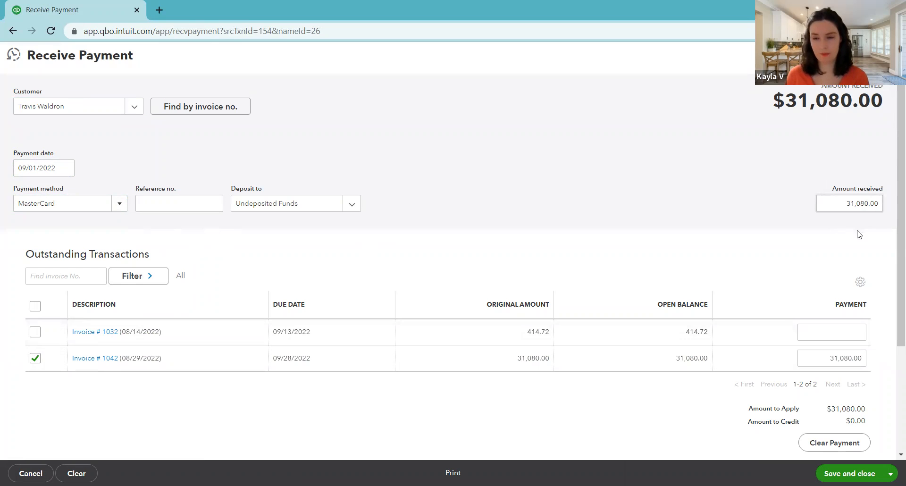
click(849, 473)
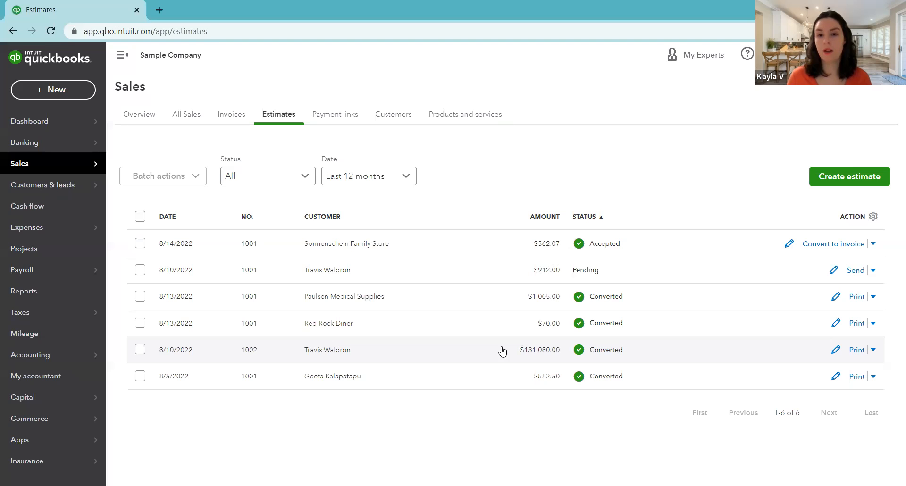
- Reopen the converted $131,080.00 estimate and check its closed lines, invoiced subtotal and remaining subtotal
click(834, 351)
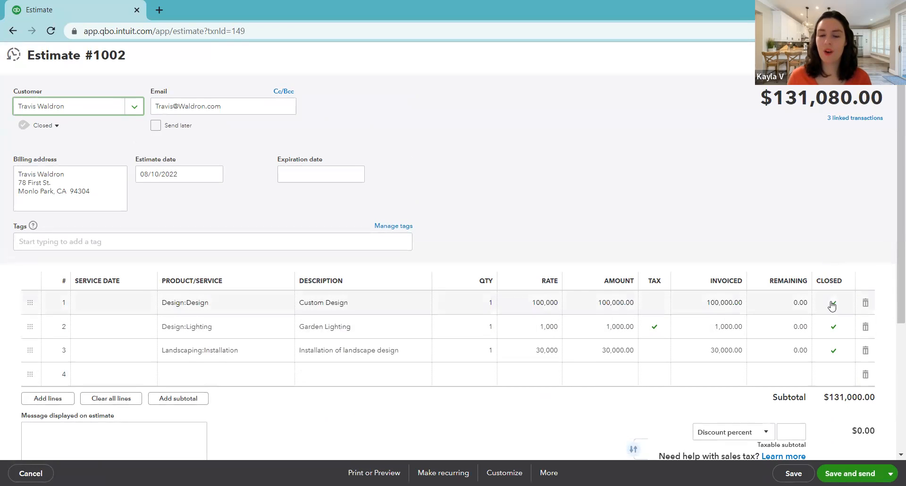
scroll(837, 378, down, 1)
scroll(836, 378, down, 3)
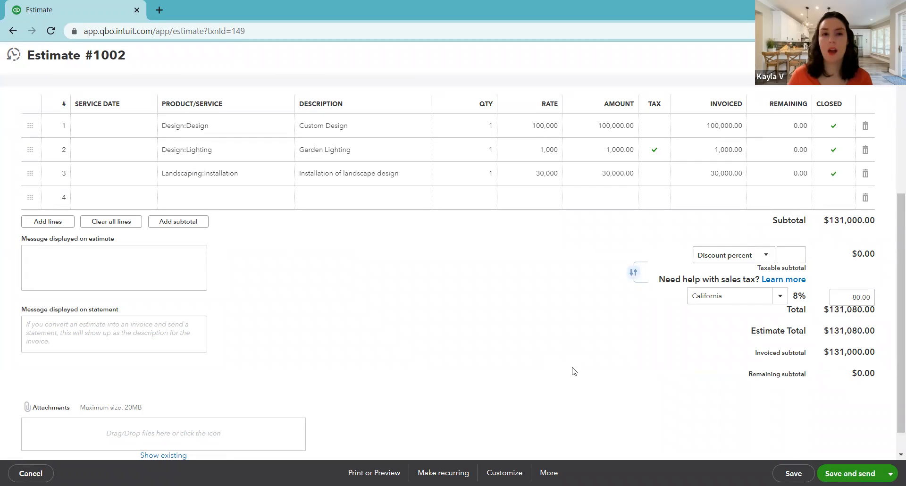
scroll(573, 371, up, 4)
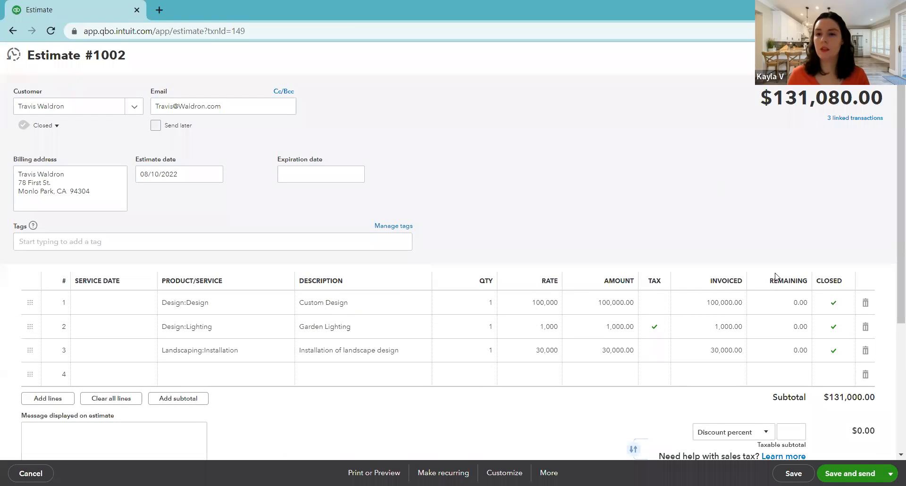
scroll(850, 364, down, 2)
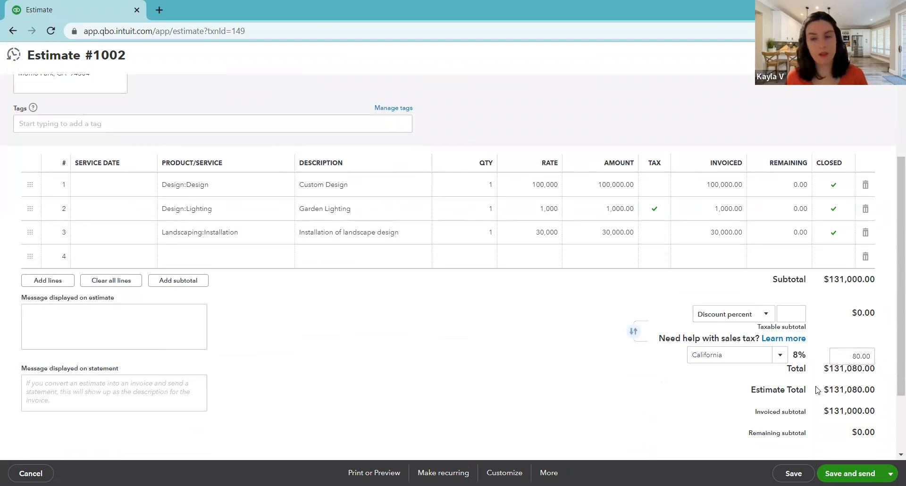
scroll(561, 340, up, 3)
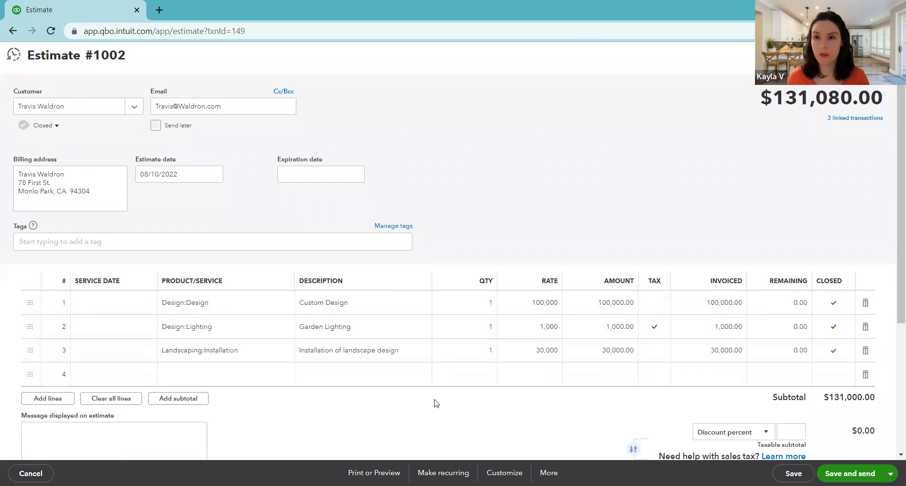
- Add a fourth line to the estimate for the Design:Design service with an amount of 2000
click(236, 381)
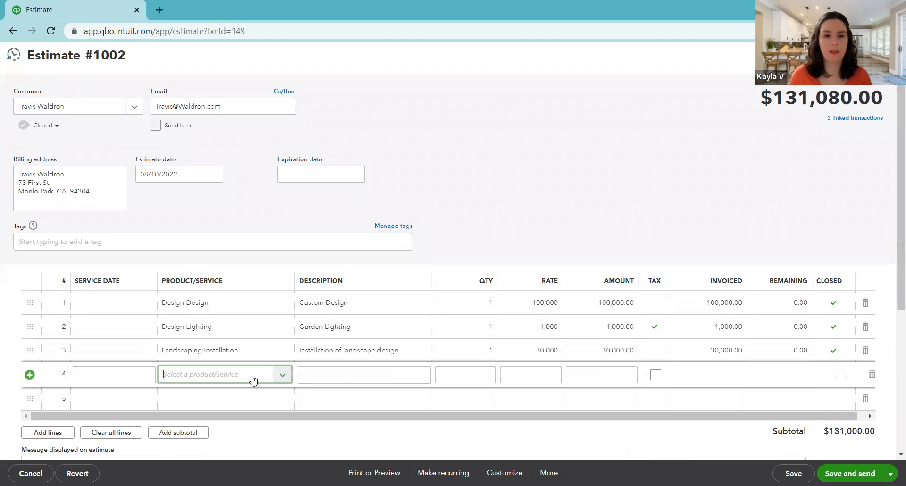
click(281, 376)
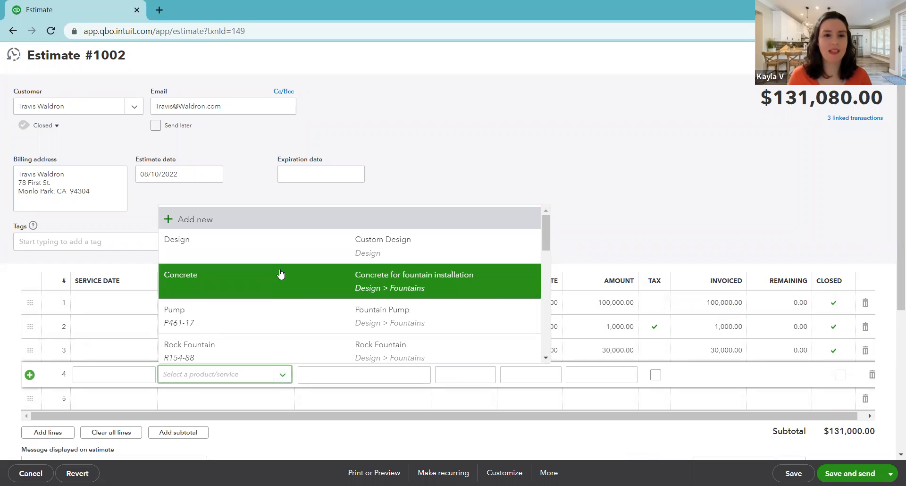
click(278, 253)
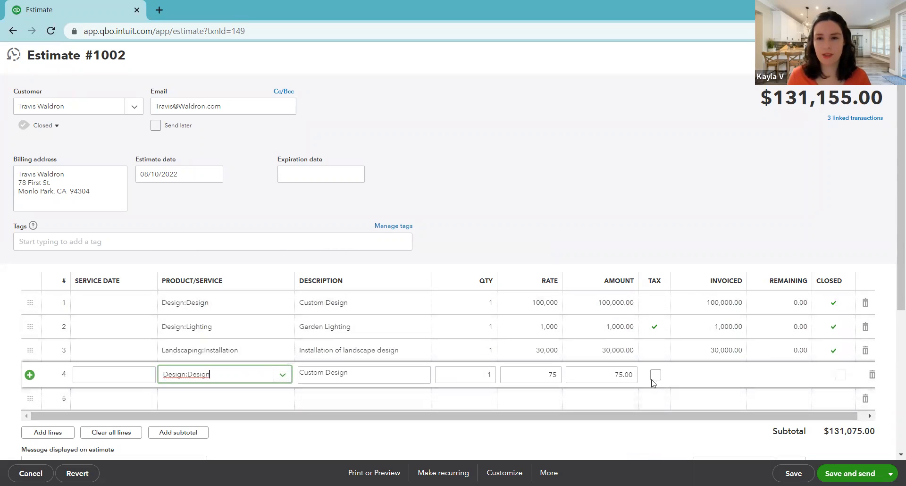
click(617, 375)
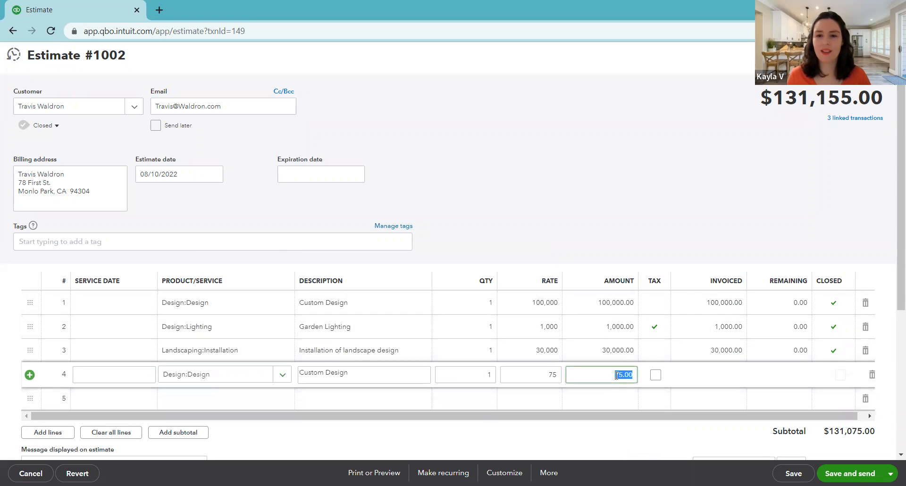
text(2000)
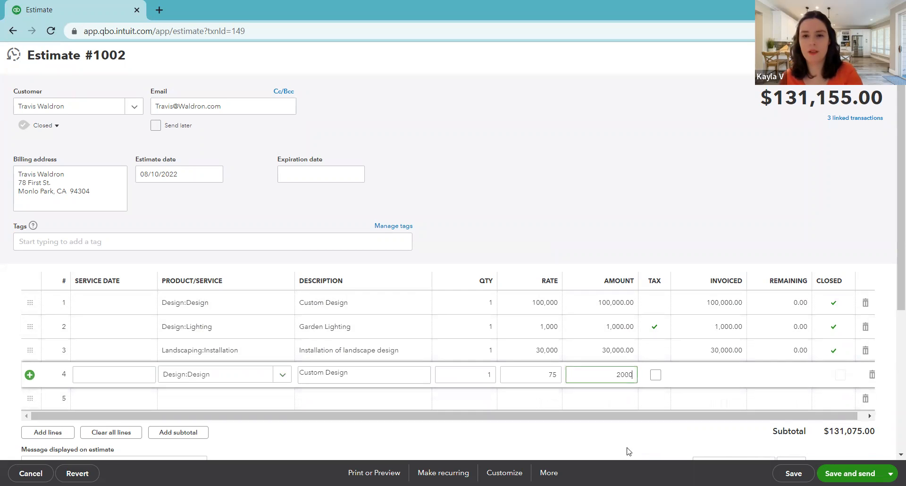
click(627, 448)
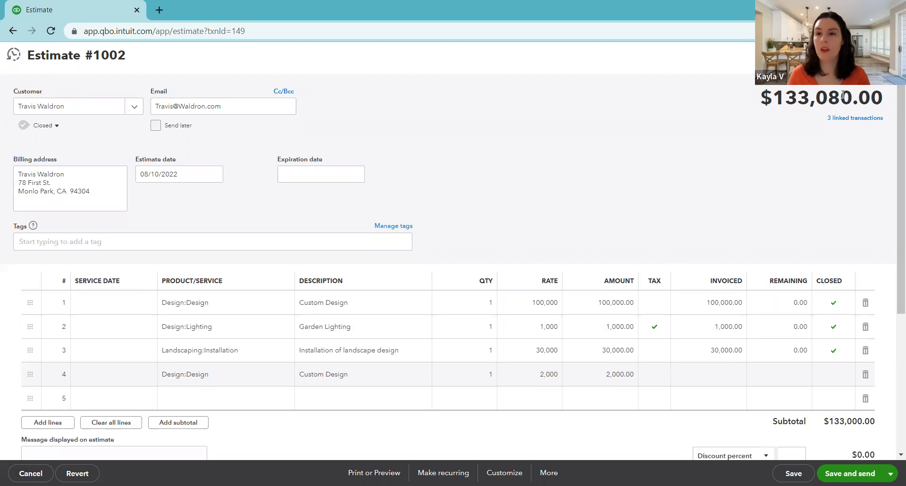
- Review the estimate's updated totals and save it, agreeing to modify the linked transaction
scroll(866, 279, down, 4)
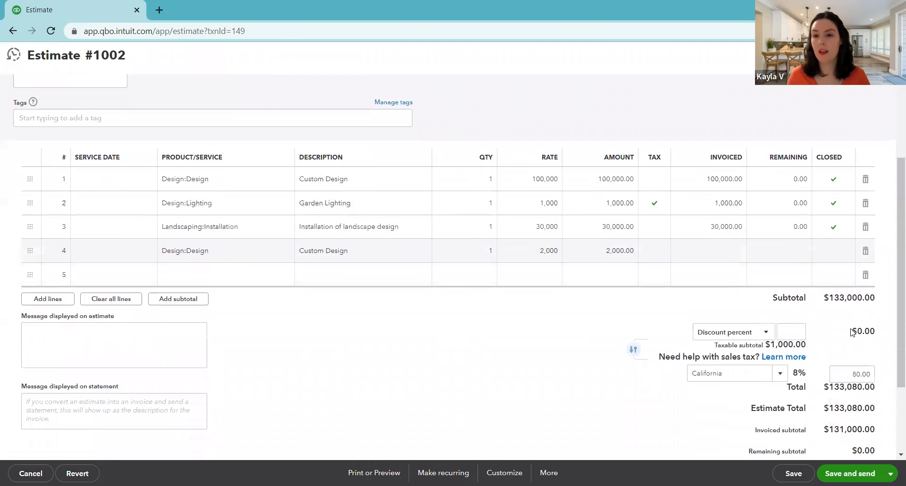
scroll(774, 340, up, 3)
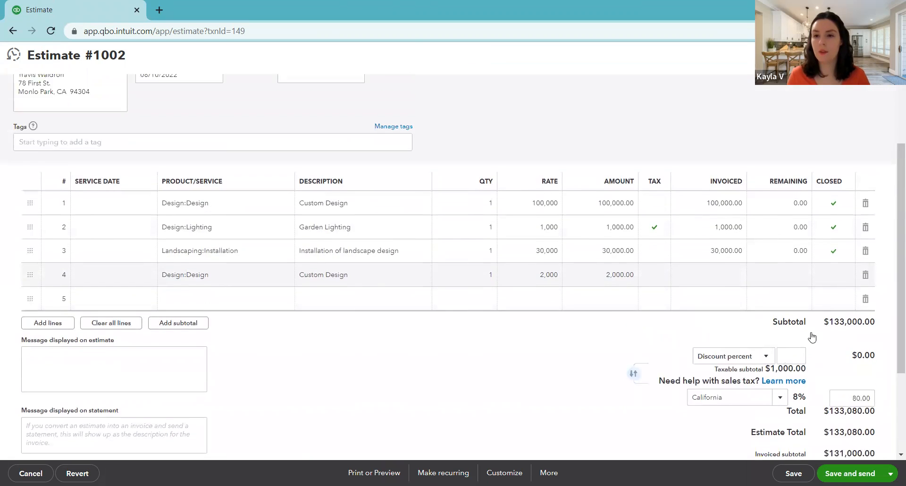
scroll(760, 385, down, 1)
click(793, 473)
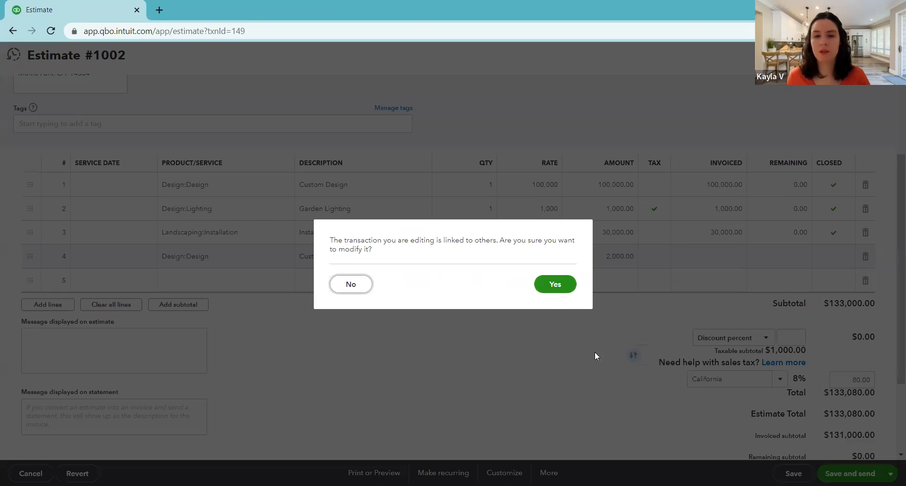
click(555, 284)
- Check the invoiced and remaining amounts of the added line, save the estimate again and close it
scroll(724, 370, down, 3)
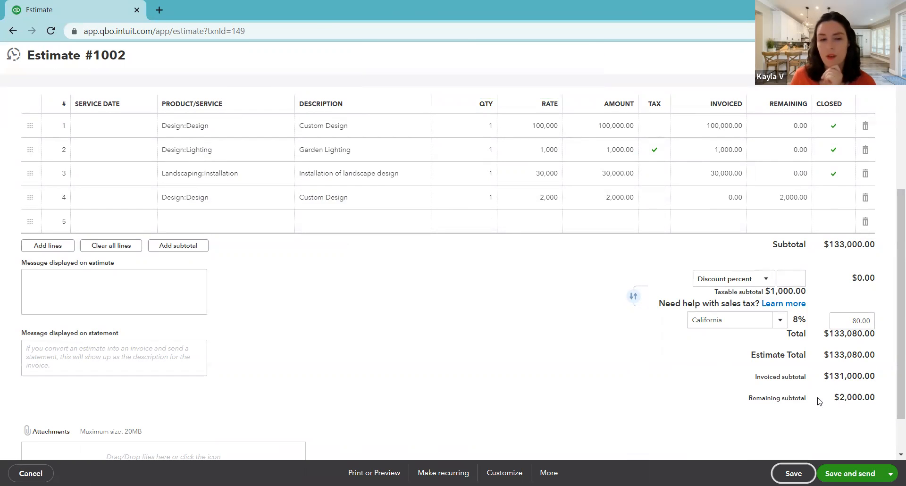
scroll(774, 395, up, 3)
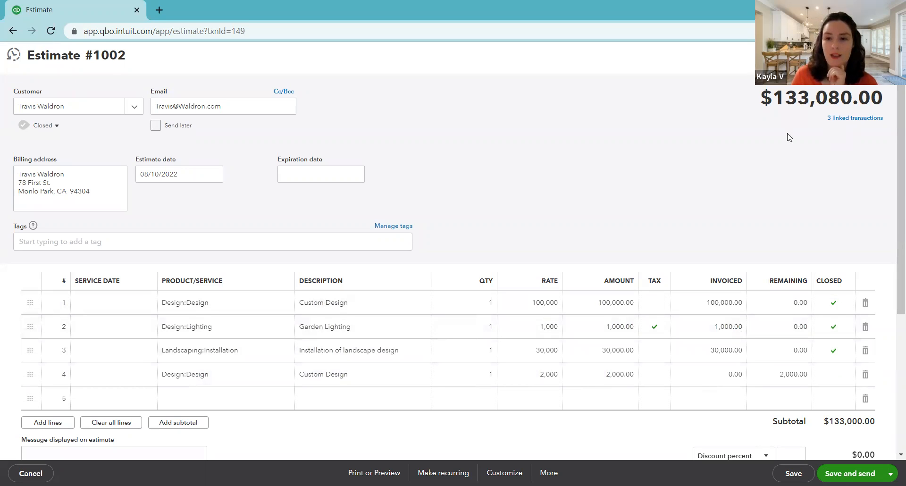
click(794, 473)
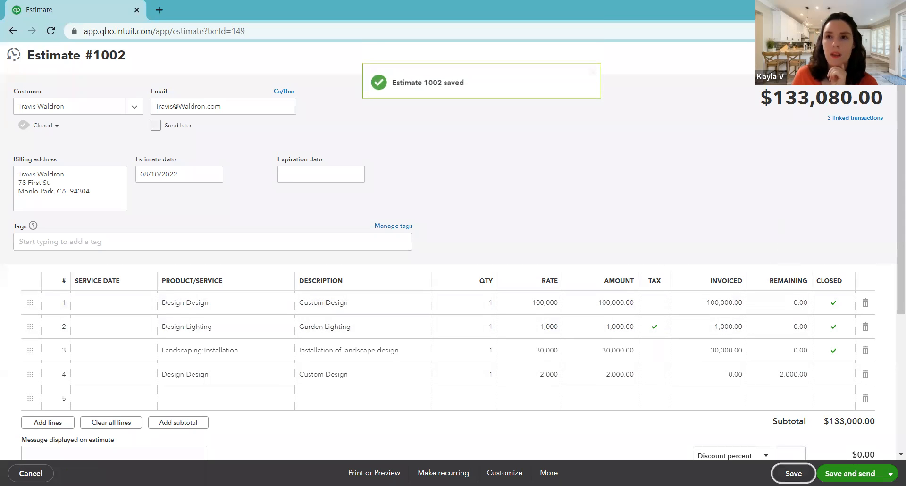
click(887, 56)
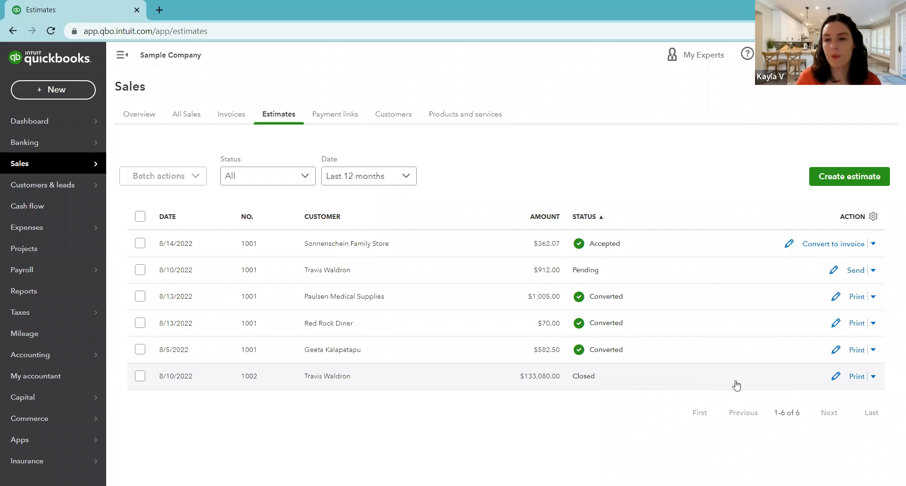
- Update the status of the $133,080.00 estimate to Accepted
click(872, 377)
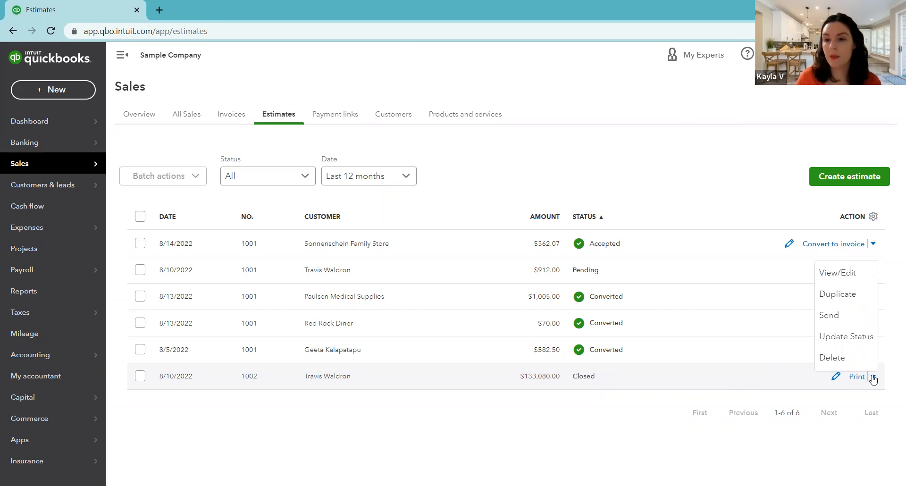
click(862, 336)
click(464, 228)
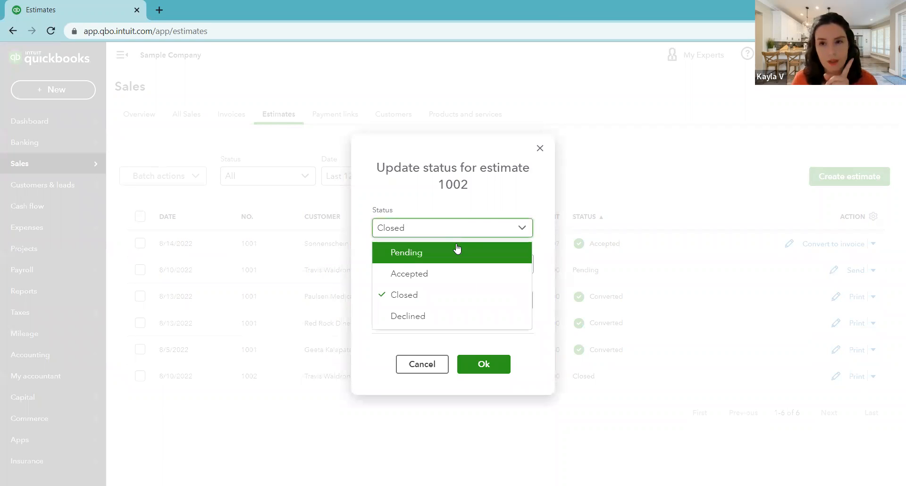
click(461, 272)
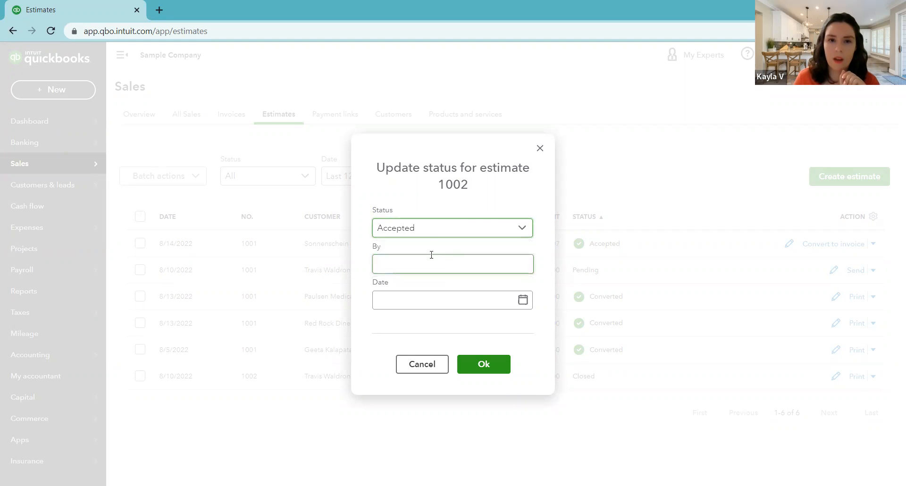
click(472, 373)
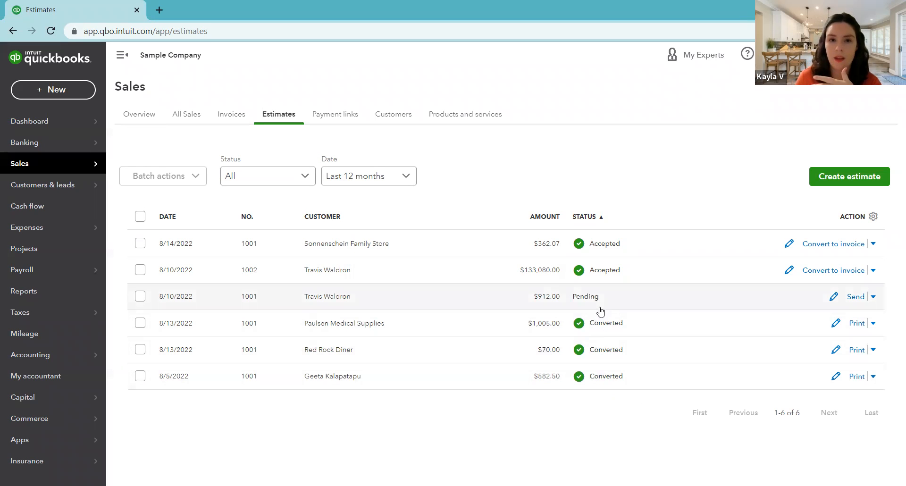
- Convert the $133,080.00 estimate to an invoice with a custom amount for each line, and hide the suggested transactions to add
click(819, 271)
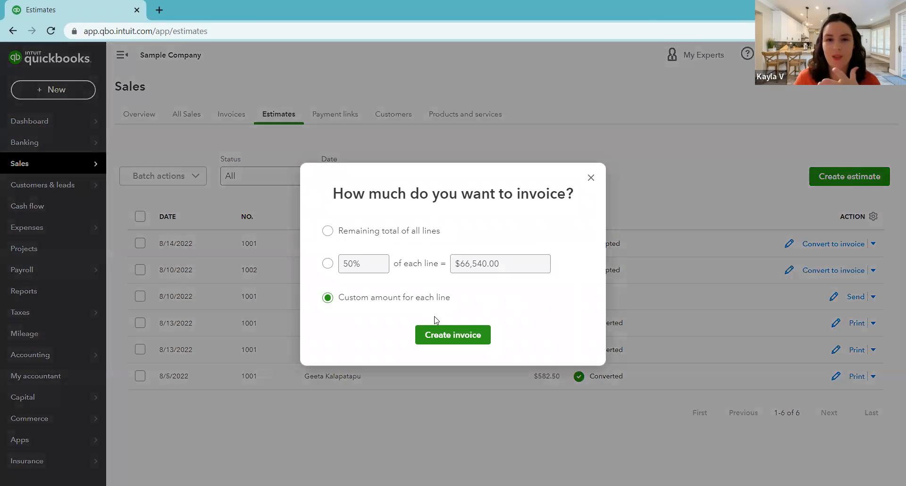
click(447, 334)
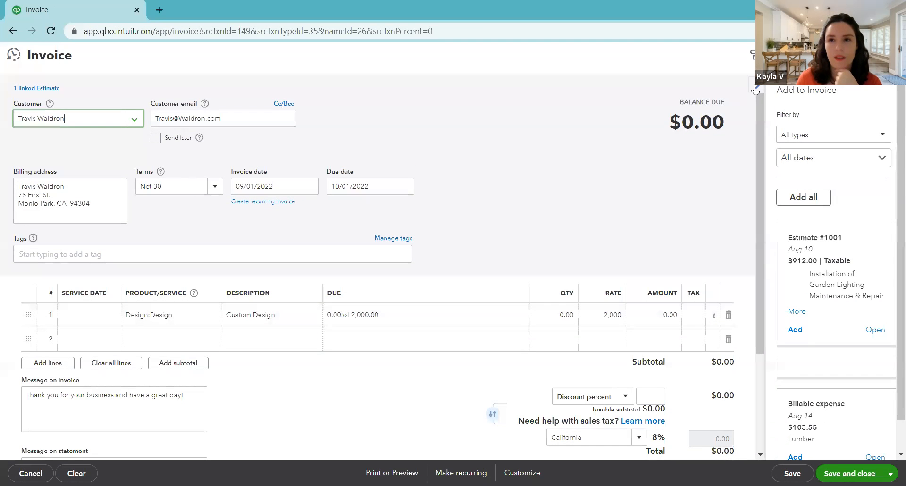
click(755, 89)
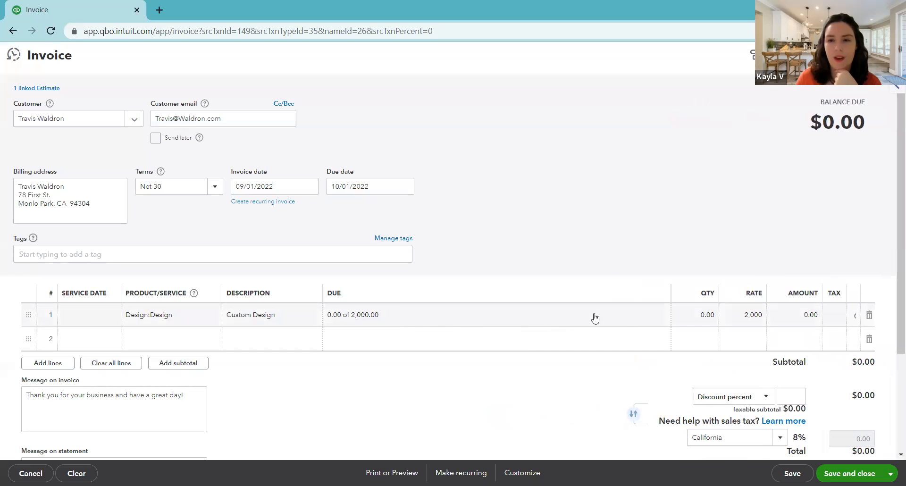
- Bill the Custom Design line of the invoice by percent, at 100% of its 2,000.00 estimate amount
click(364, 317)
click(358, 317)
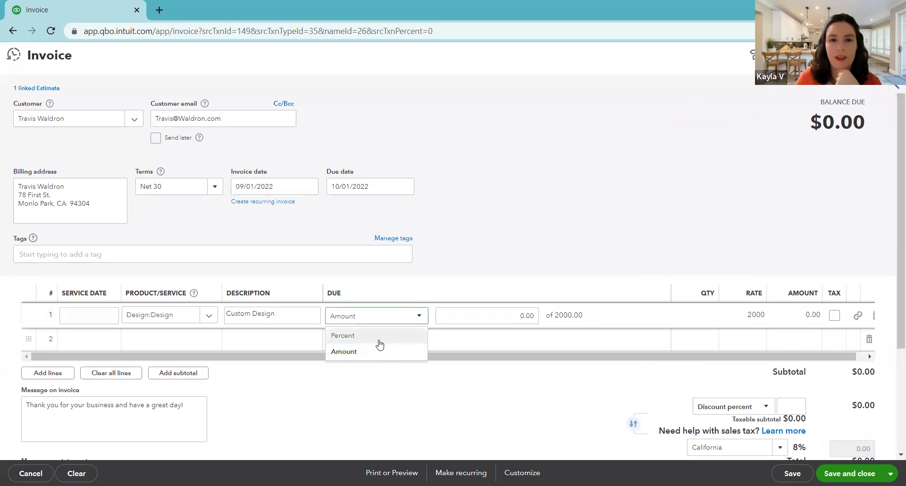
click(376, 335)
click(465, 314)
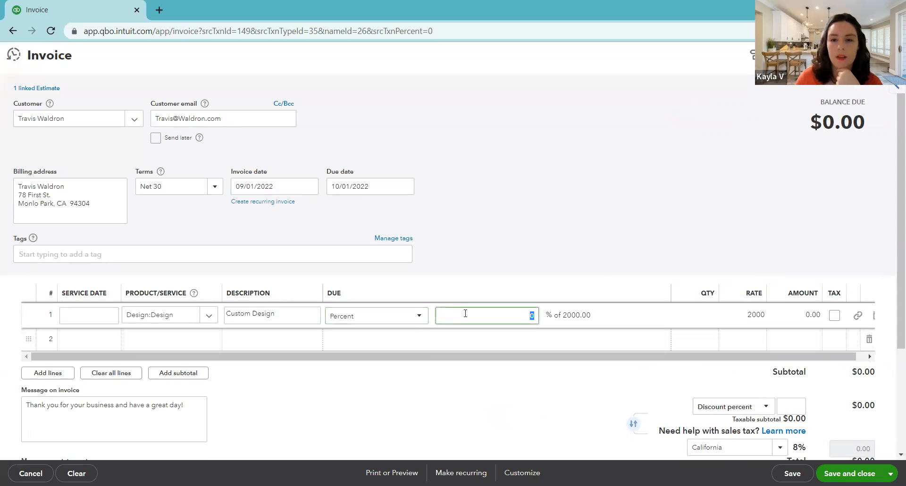
click(532, 375)
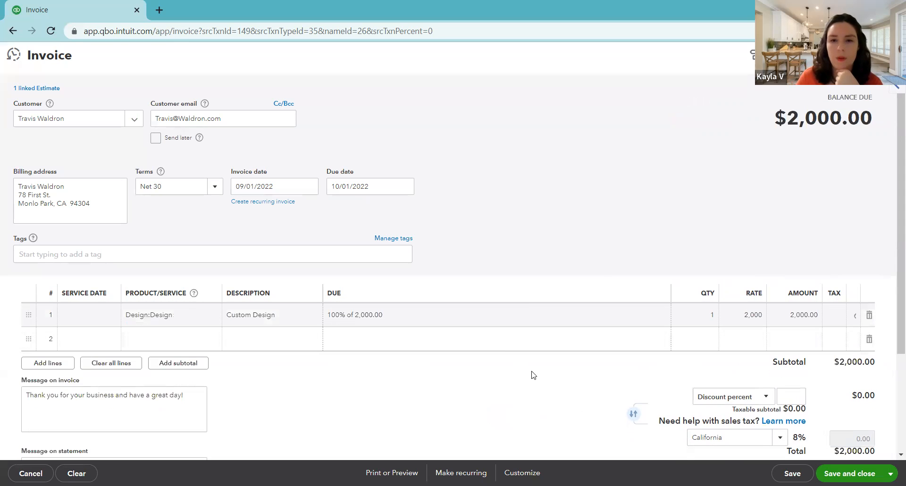
- Set the invoice date to 09/05/2022, and save and close the invoice
click(310, 188)
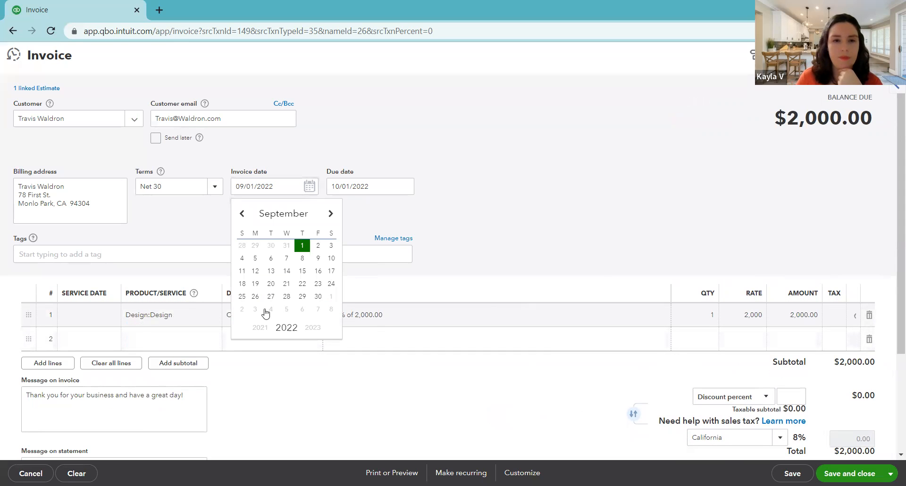
click(259, 259)
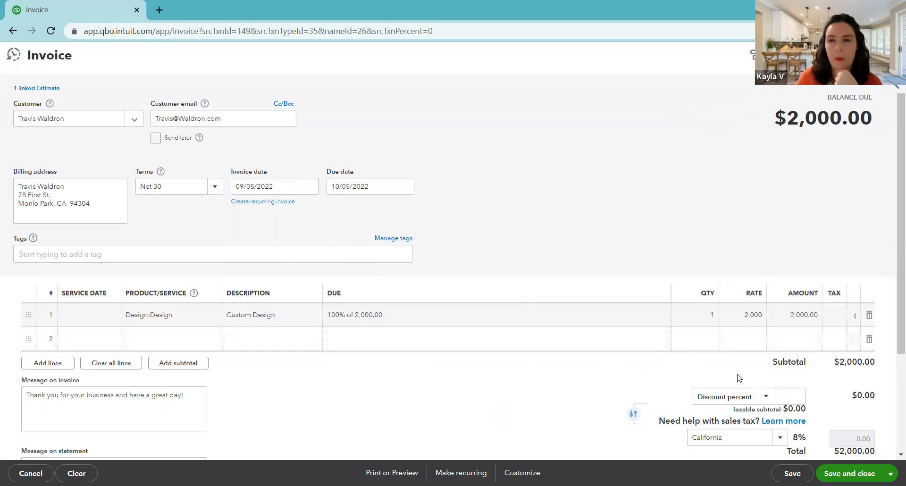
click(848, 469)
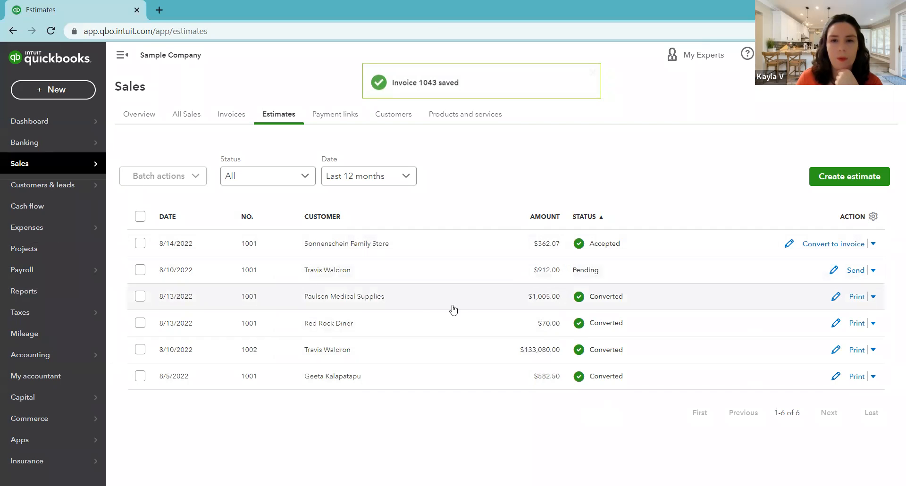
- Open the $133,080.00 estimate, review each line's invoiced, remaining and closed values and the subtotals, and save it
click(836, 351)
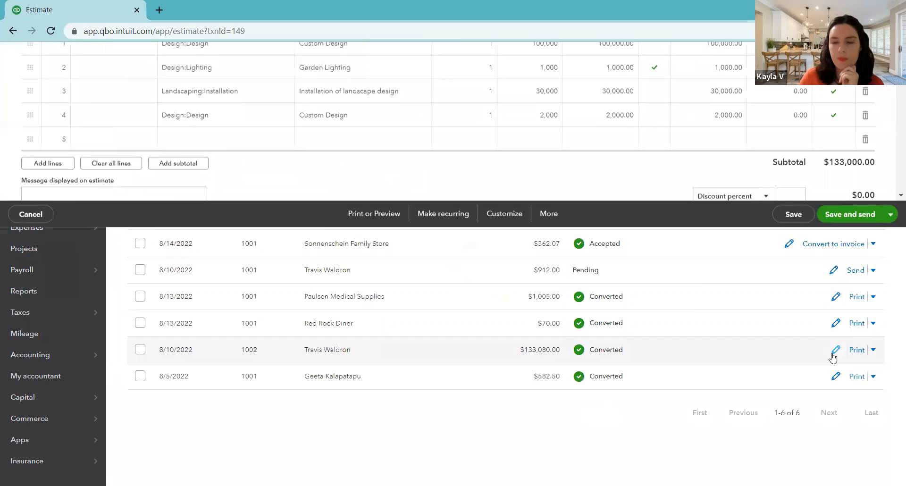
scroll(665, 377, down, 2)
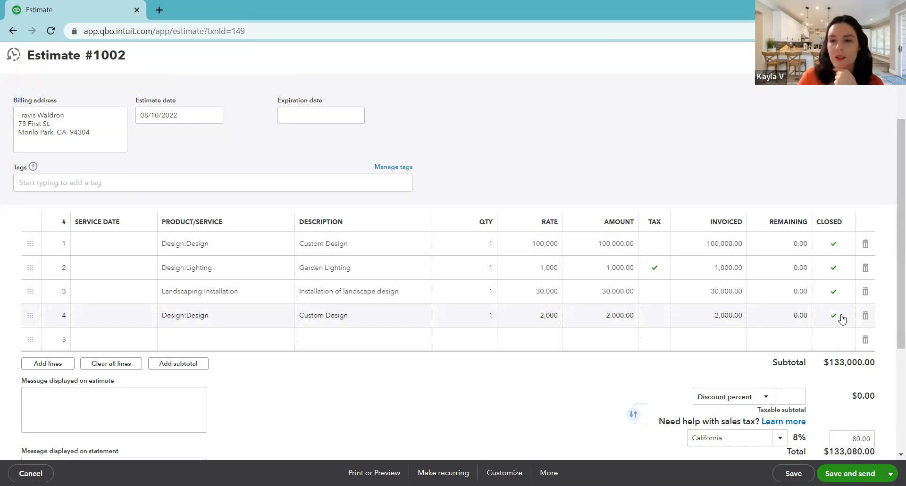
scroll(845, 338, down, 1)
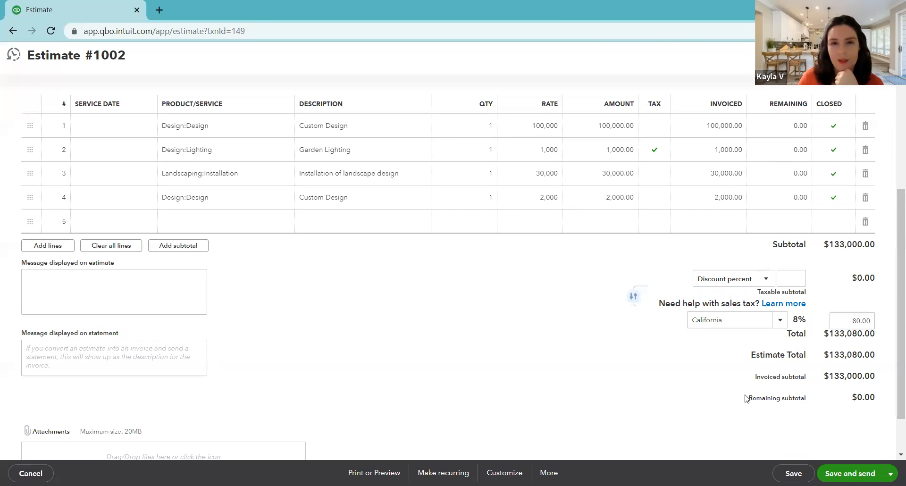
scroll(474, 377, up, 3)
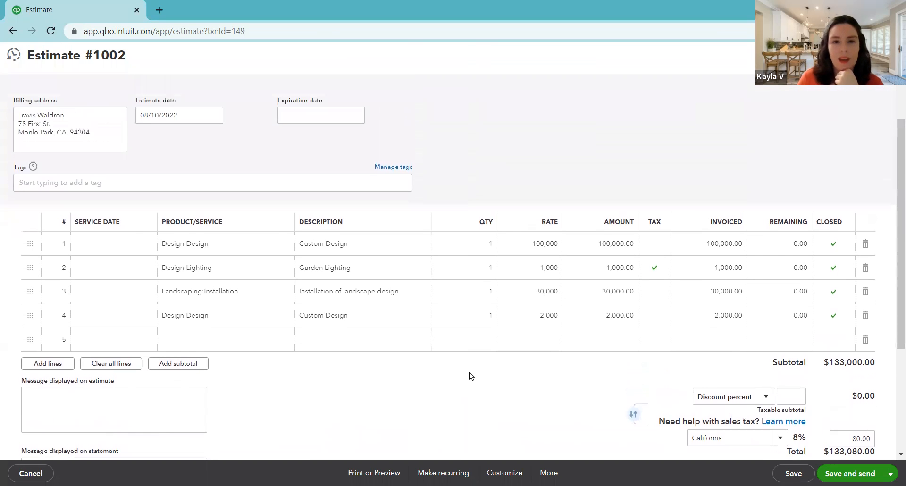
scroll(469, 374, up, 2)
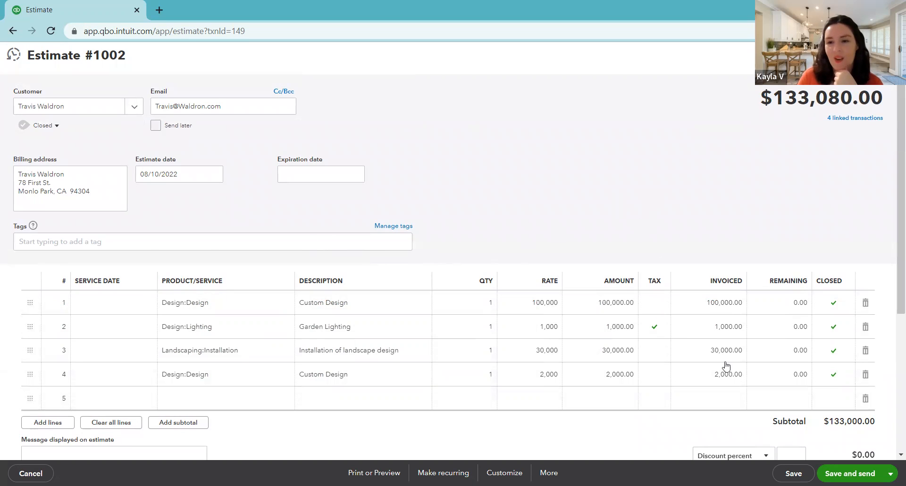
click(793, 473)
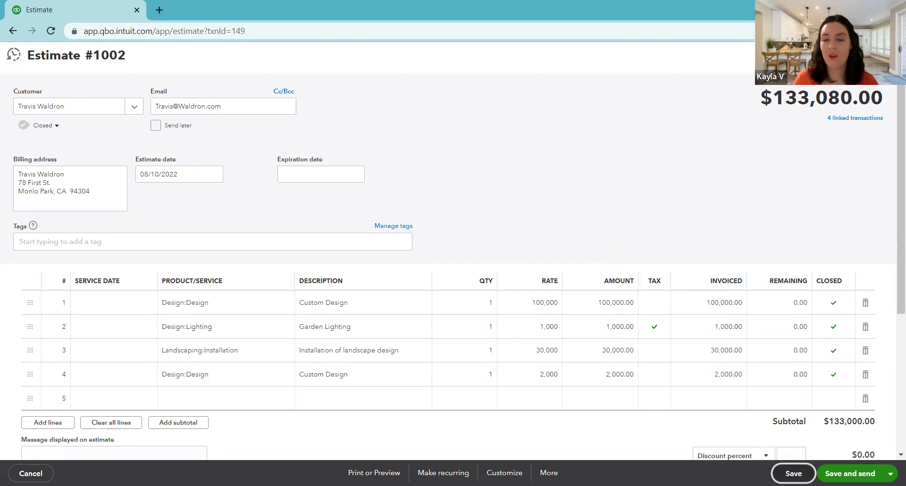
click(793, 474)
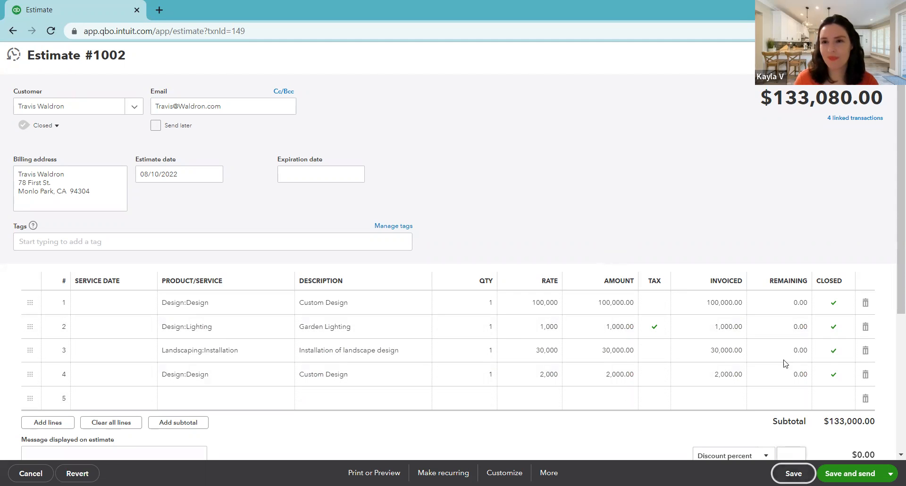